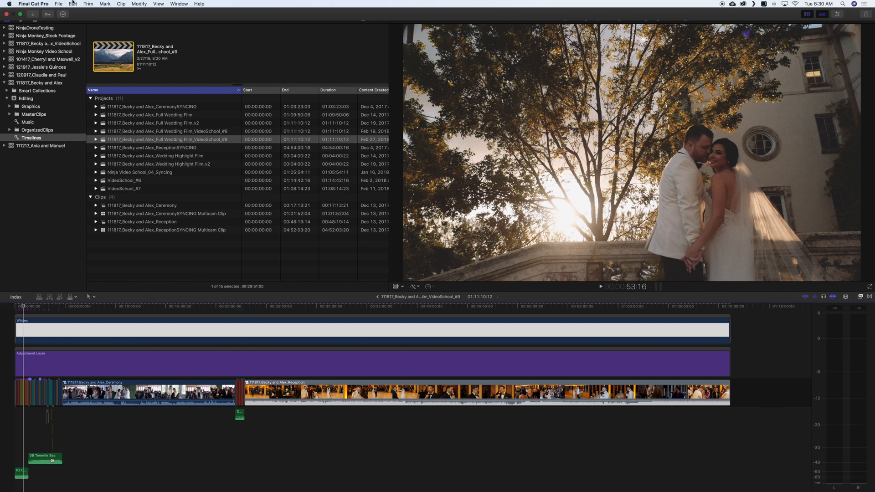
Step: Send the open VideoSchool_#9 full wedding film project from Final Cut Pro to Compressor
{"action": "left_click", "coordinate": [59, 3]}
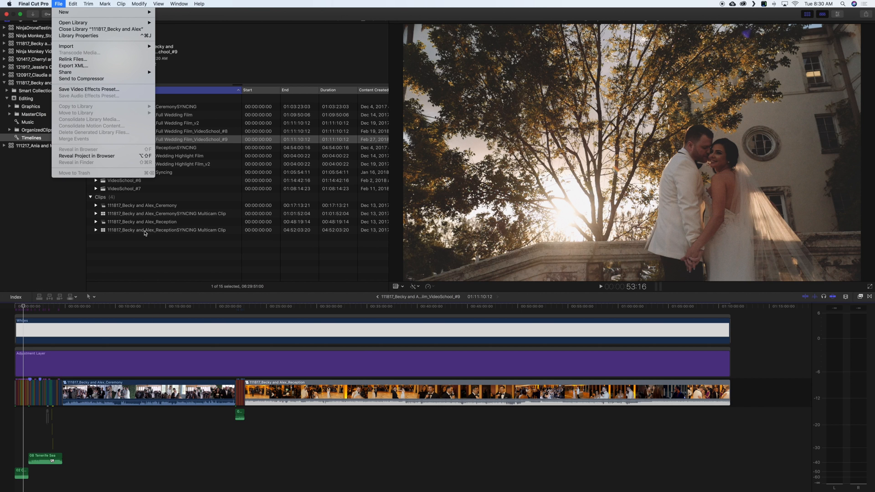
{"action": "left_click", "coordinate": [25, 307]}
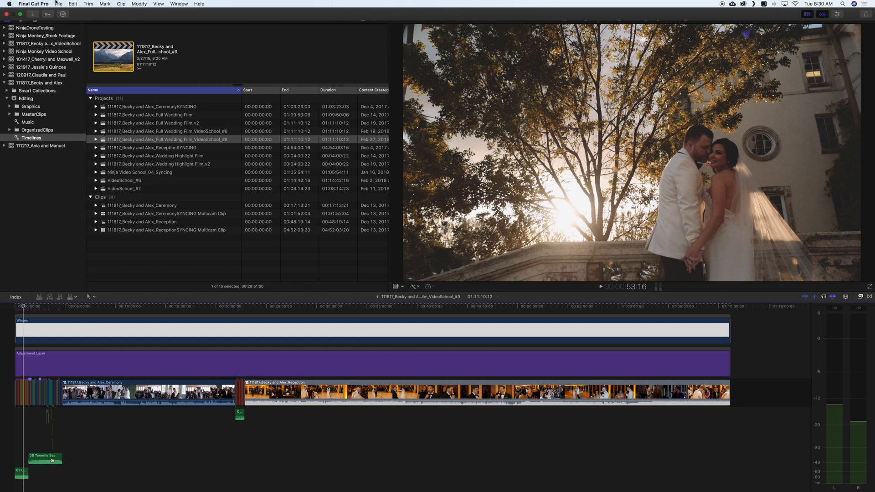
{"action": "left_click", "coordinate": [63, 3]}
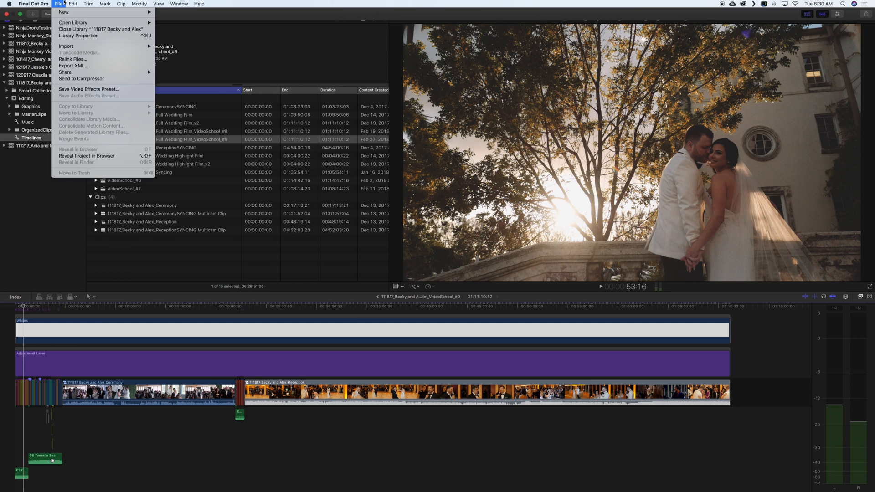
{"action": "left_click", "coordinate": [73, 80]}
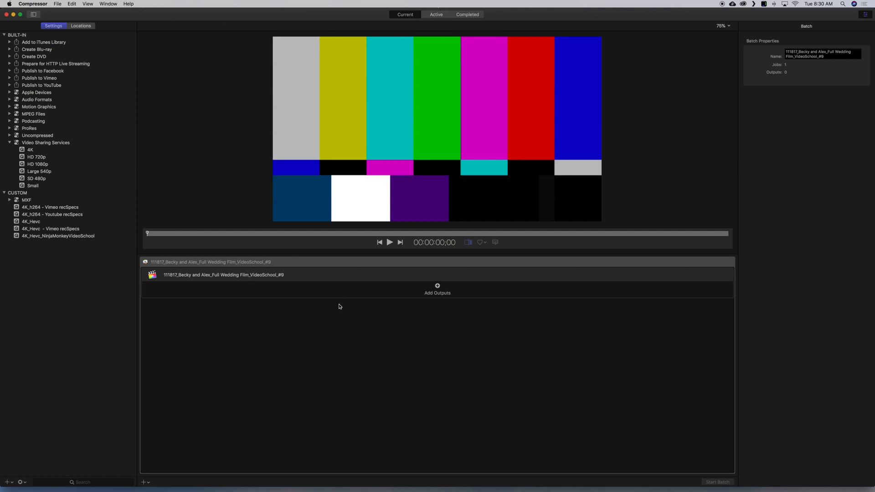
Step: Inspect the properties of the VideoSchool_#9 wedding film job in the current batch
{"action": "left_click", "coordinate": [250, 278]}
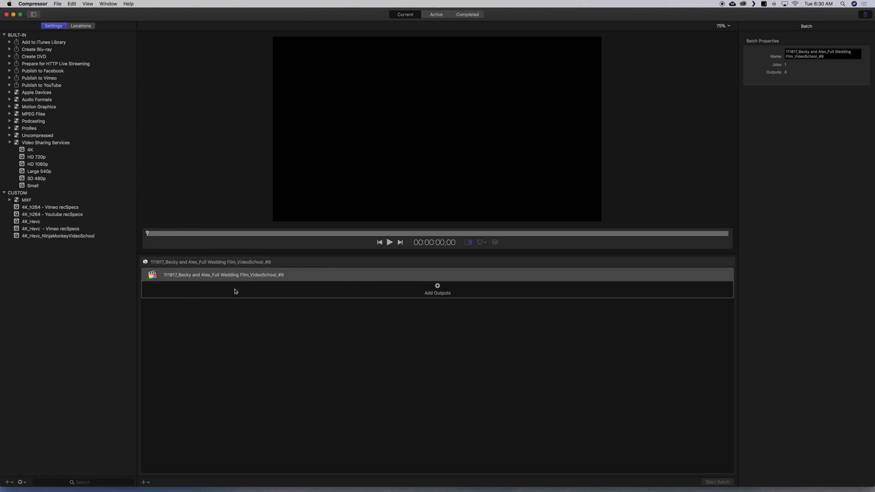
{"action": "left_click", "coordinate": [305, 306]}
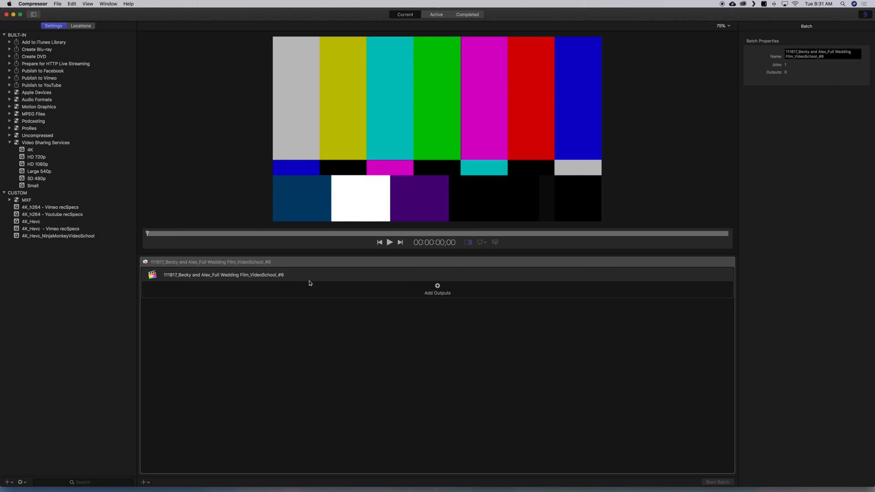
{"action": "left_click", "coordinate": [276, 283]}
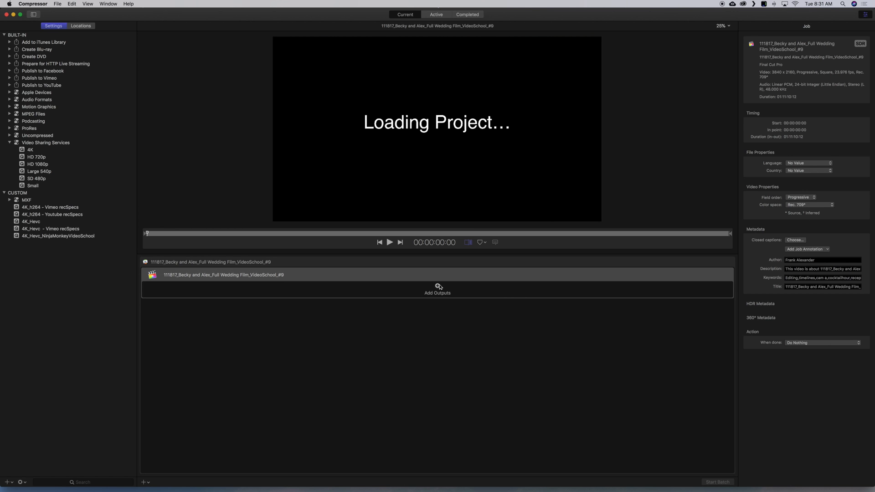
{"action": "left_click", "coordinate": [392, 303]}
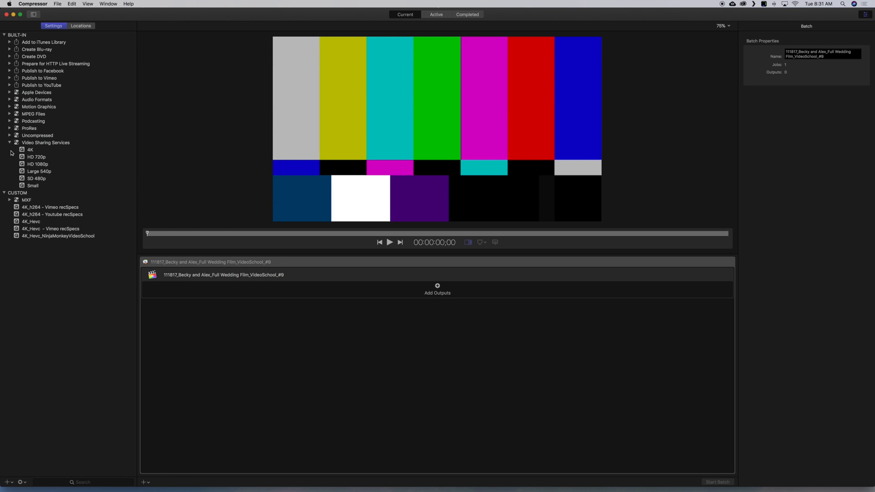
Step: Examine the built-in Video Sharing Services presets and the Publish to Vimeo and Publish to YouTube destination properties
{"action": "left_click", "coordinate": [45, 145]}
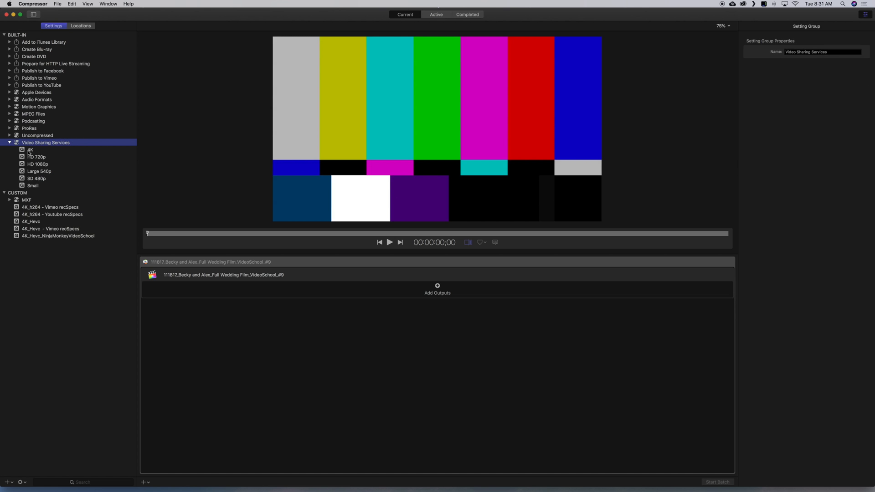
{"action": "left_click", "coordinate": [30, 151]}
{"action": "left_click", "coordinate": [30, 157]}
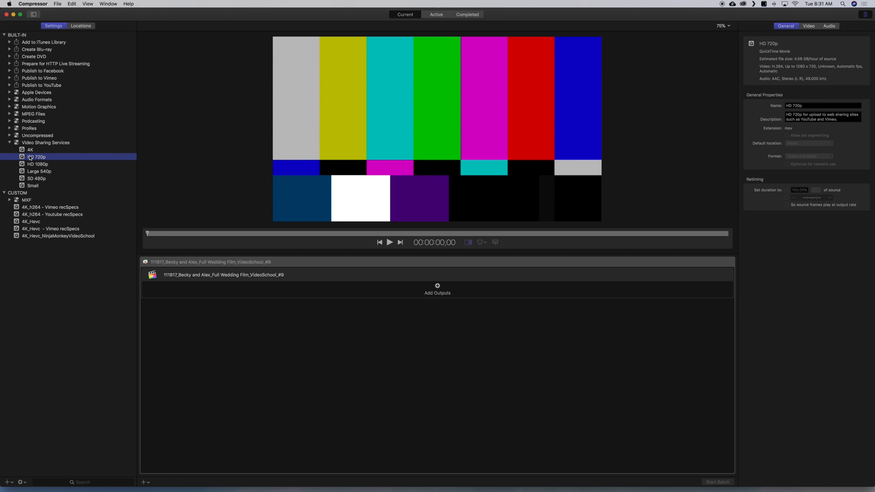
{"action": "left_click", "coordinate": [40, 79]}
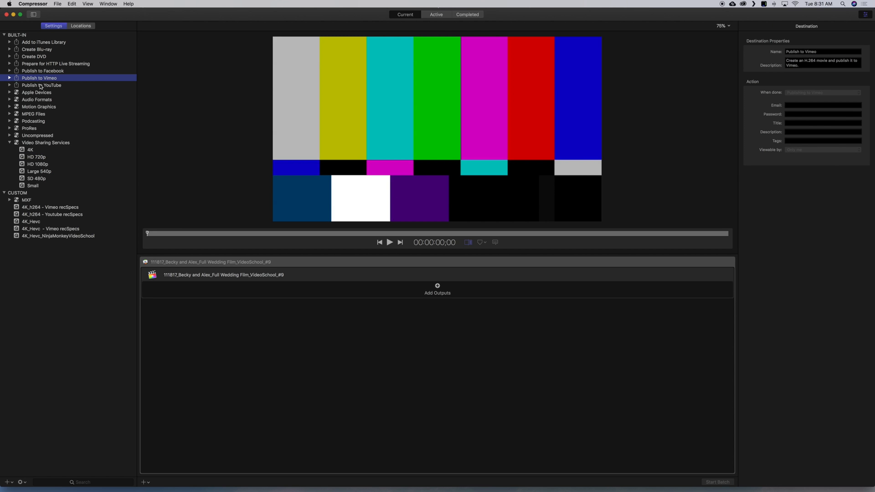
{"action": "left_click", "coordinate": [40, 86]}
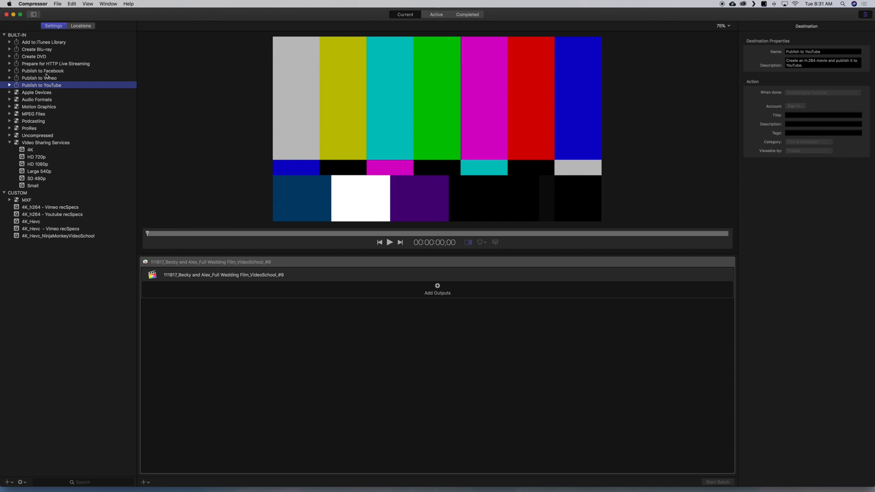
{"action": "left_click", "coordinate": [42, 80]}
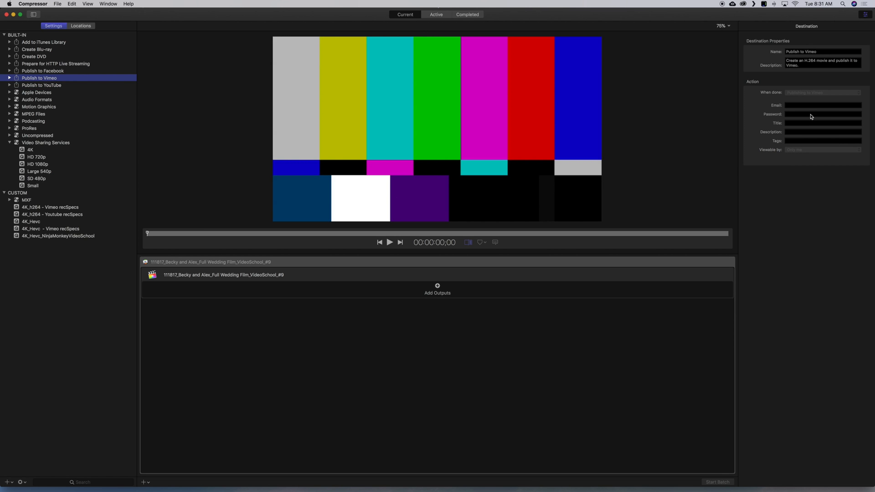
{"action": "left_click", "coordinate": [790, 106]}
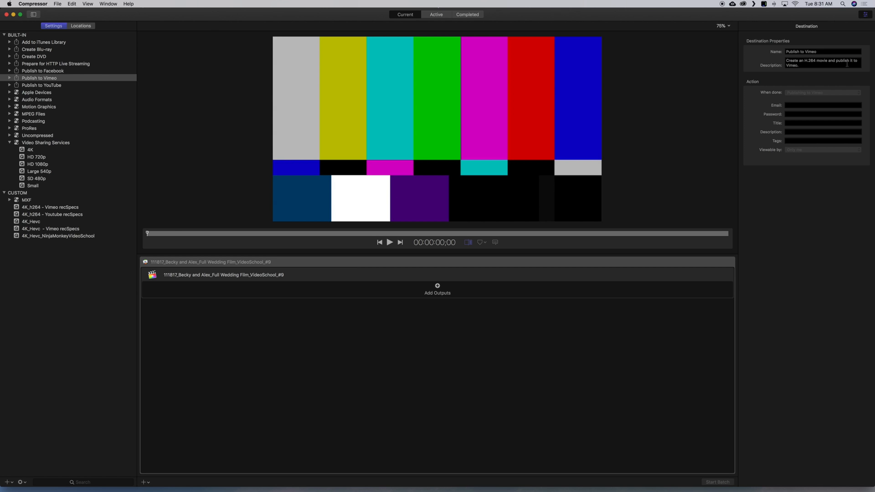
Step: Approve removing all trashed items in both Google Drive sync notifications and check the upload progress
{"action": "left_click", "coordinate": [732, 4]}
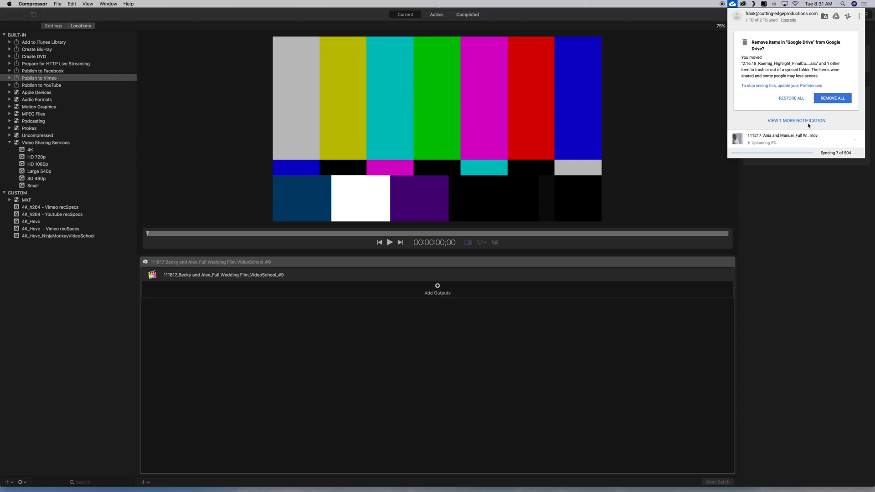
{"action": "left_click", "coordinate": [827, 100]}
{"action": "left_click", "coordinate": [827, 99]}
{"action": "left_click", "coordinate": [835, 99]}
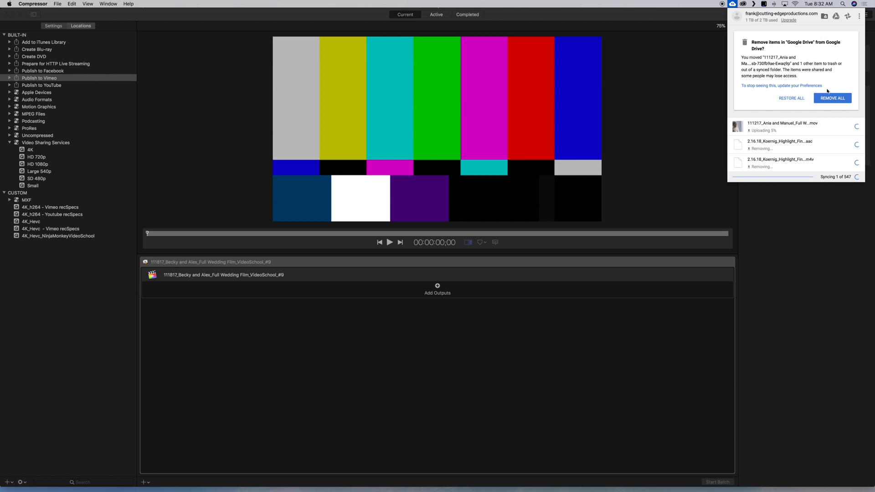
{"action": "left_click", "coordinate": [832, 99]}
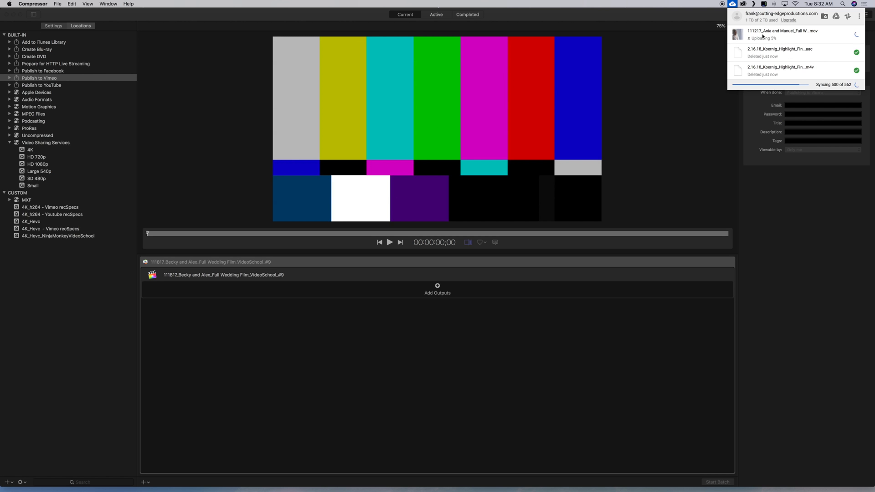
{"action": "left_click", "coordinate": [374, 346]}
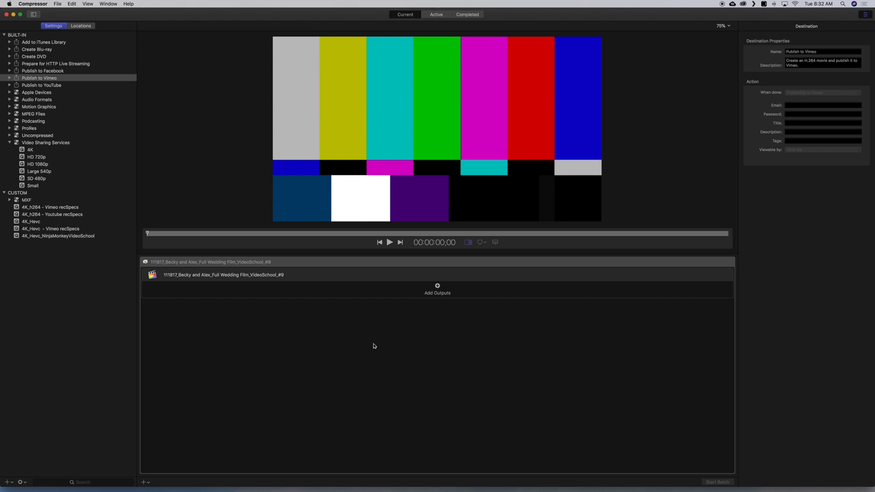
{"action": "left_click", "coordinate": [735, 4]}
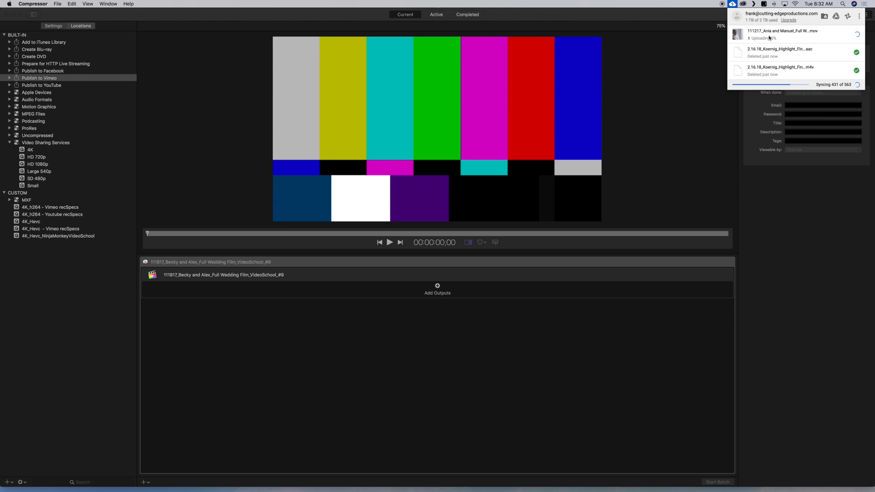
{"action": "left_click", "coordinate": [507, 386]}
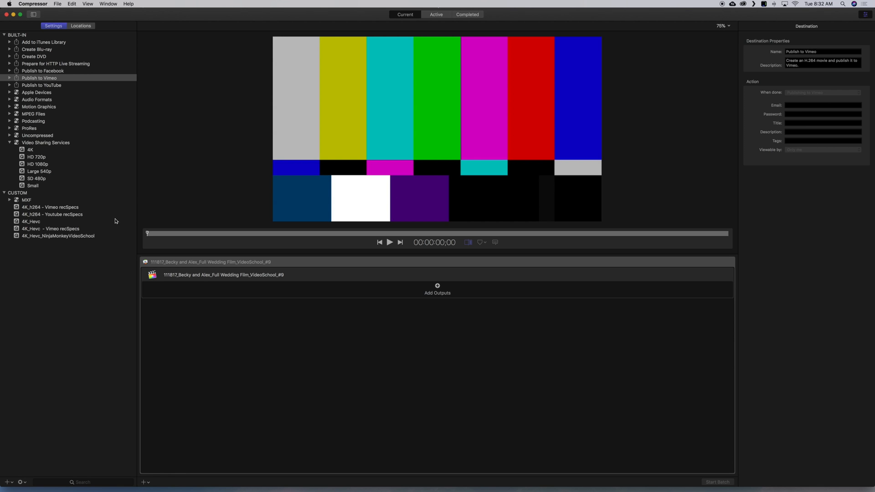
Step: Add the built-in 4K video sharing preset as an output of the wedding film job and review its video properties
{"action": "left_click", "coordinate": [303, 338]}
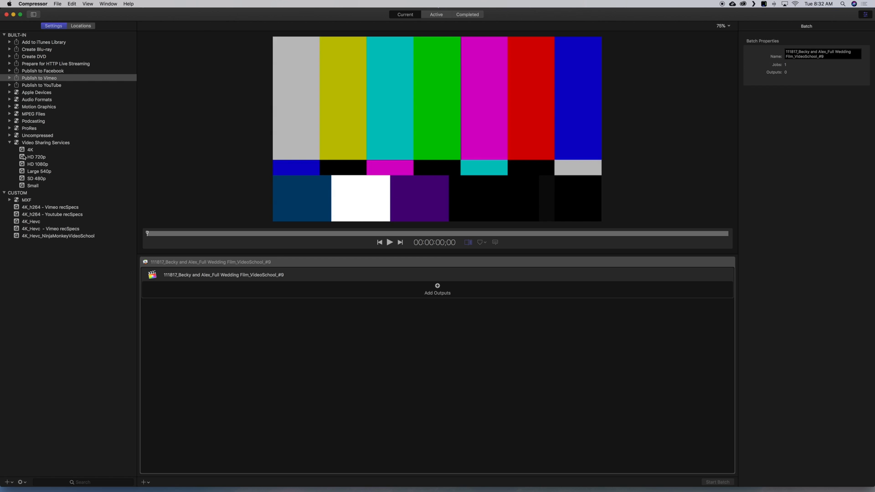
{"action": "left_click_drag", "start_coordinate": [22, 152], "coordinate": [368, 294]}
{"action": "left_click", "coordinate": [277, 294]}
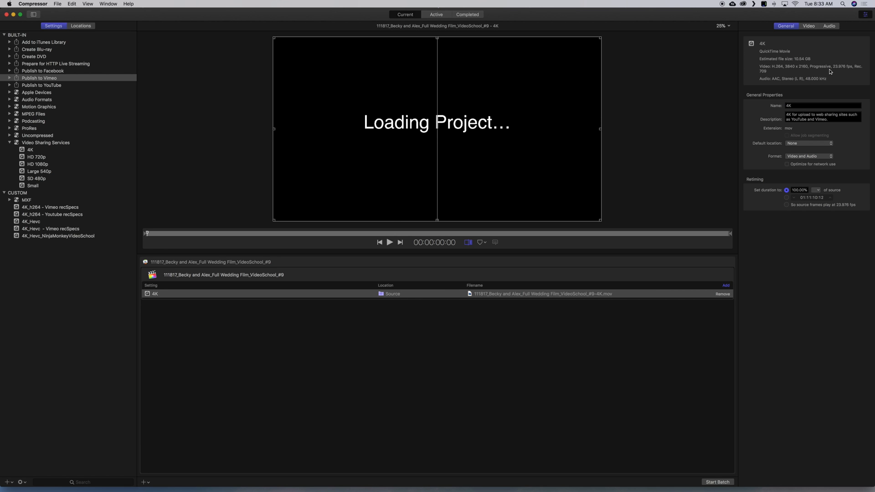
{"action": "left_click", "coordinate": [809, 26]}
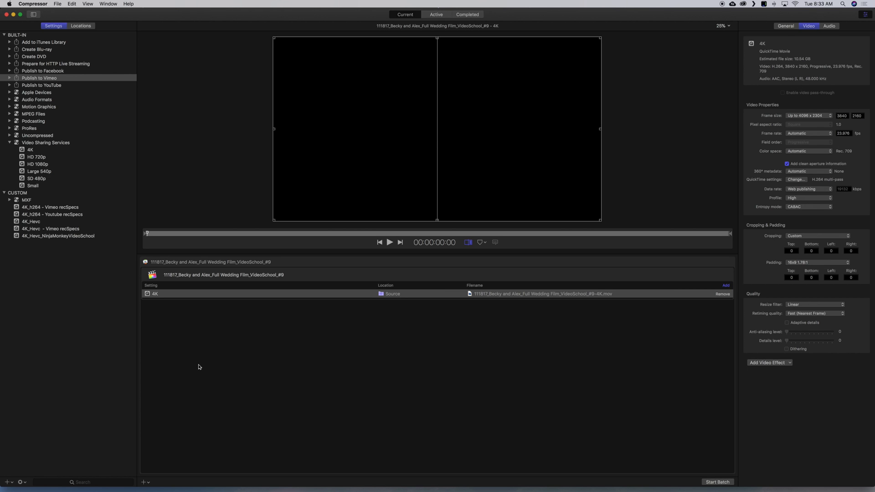
{"action": "left_click", "coordinate": [267, 315]}
{"action": "left_click", "coordinate": [292, 297]}
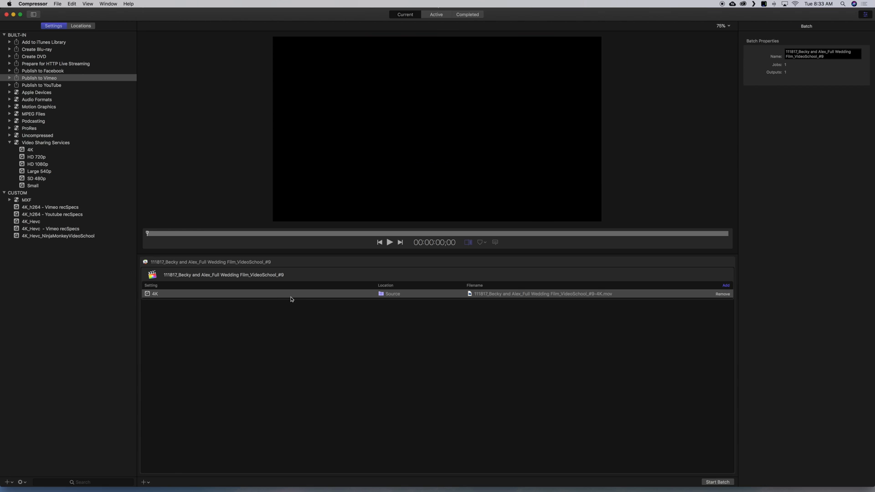
Step: Set the save location of the 4K output to the Weddings folder
{"action": "right_click", "coordinate": [388, 294]}
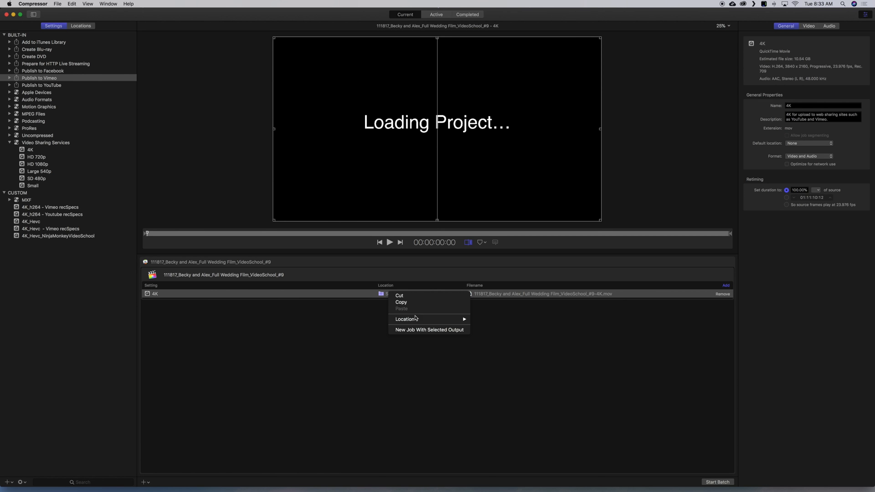
{"action": "mouse_move", "coordinate": [415, 320]}
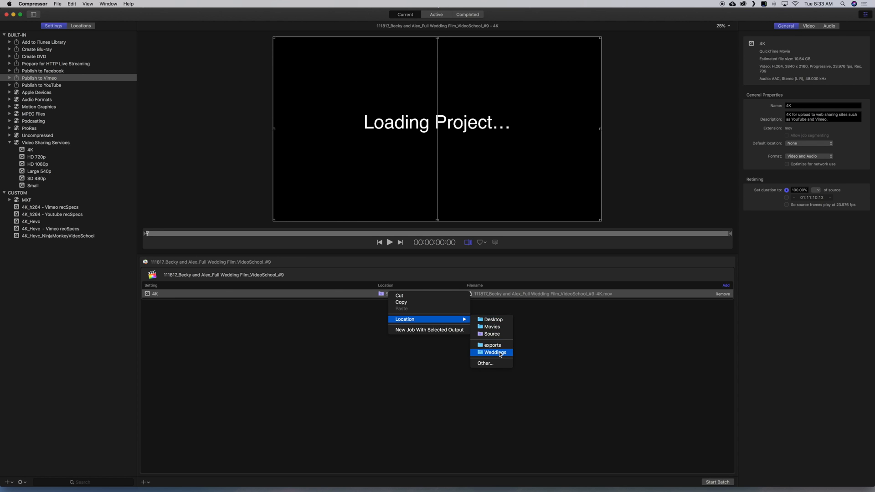
{"action": "left_click", "coordinate": [495, 353]}
Step: Choose the Google Drive folder as a custom save location for the 4K output
{"action": "right_click", "coordinate": [393, 295]}
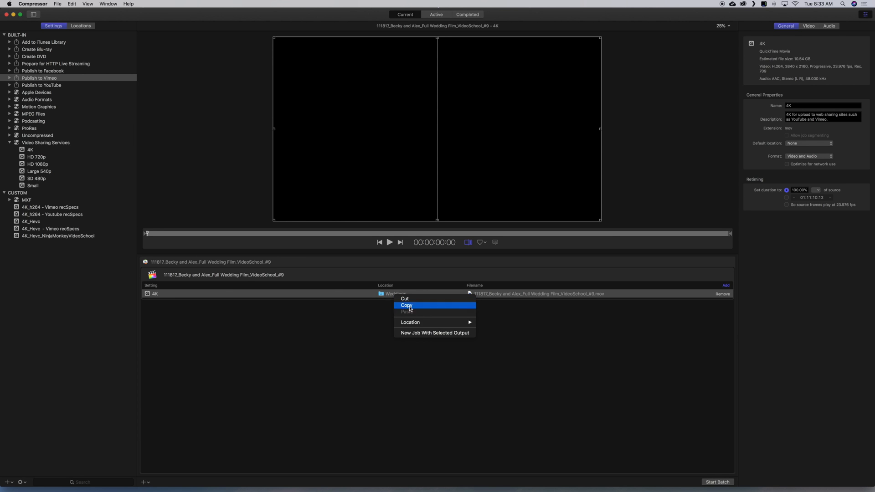
{"action": "mouse_move", "coordinate": [419, 322]}
{"action": "left_click", "coordinate": [505, 369]}
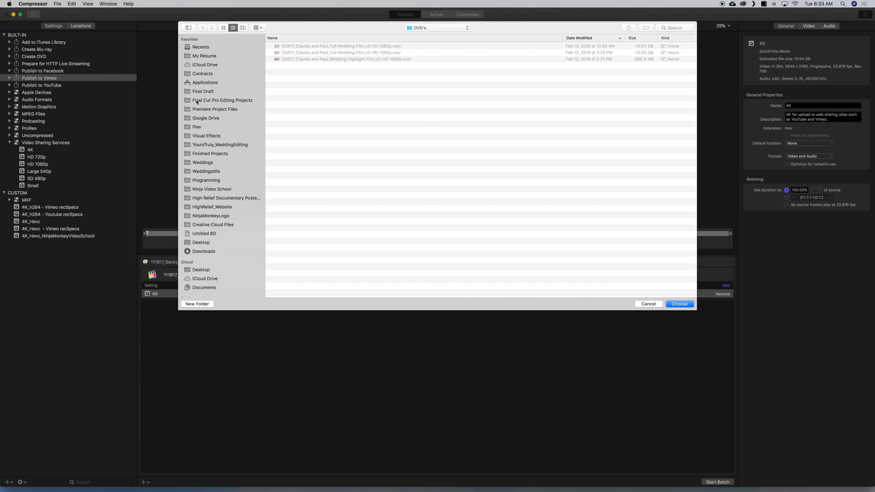
{"action": "left_click", "coordinate": [210, 119]}
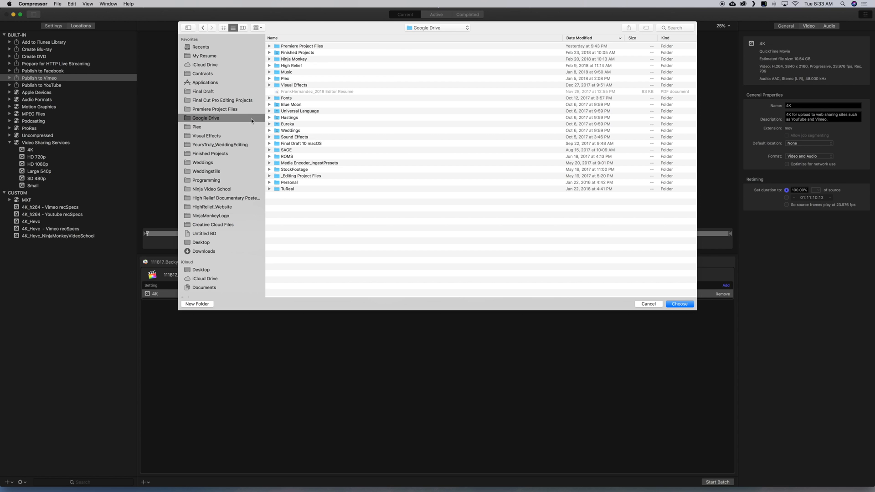
{"action": "left_click", "coordinate": [679, 306]}
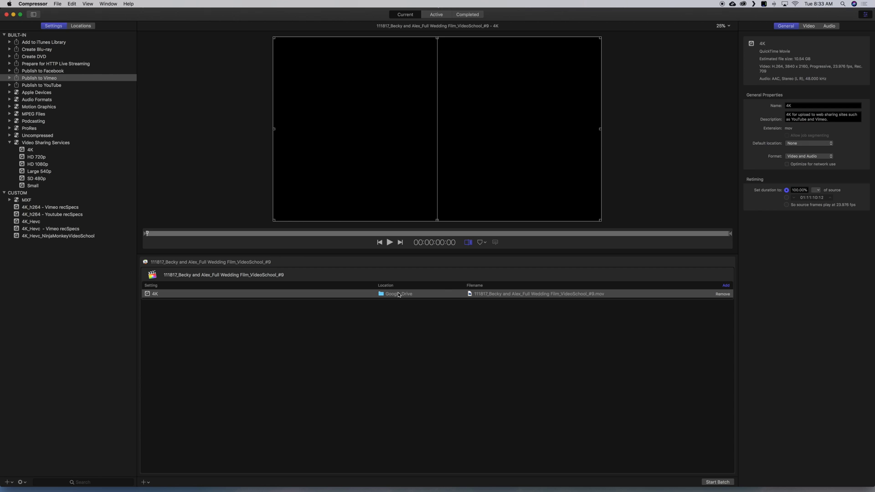
Step: Switch the 4K output's save location back to the Weddings folder
{"action": "right_click", "coordinate": [398, 295]}
{"action": "mouse_move", "coordinate": [415, 320]}
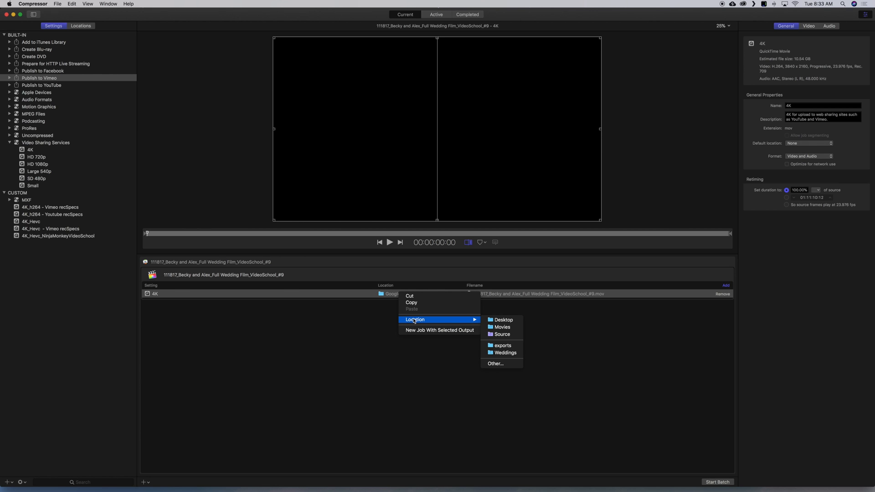
{"action": "left_click", "coordinate": [518, 353]}
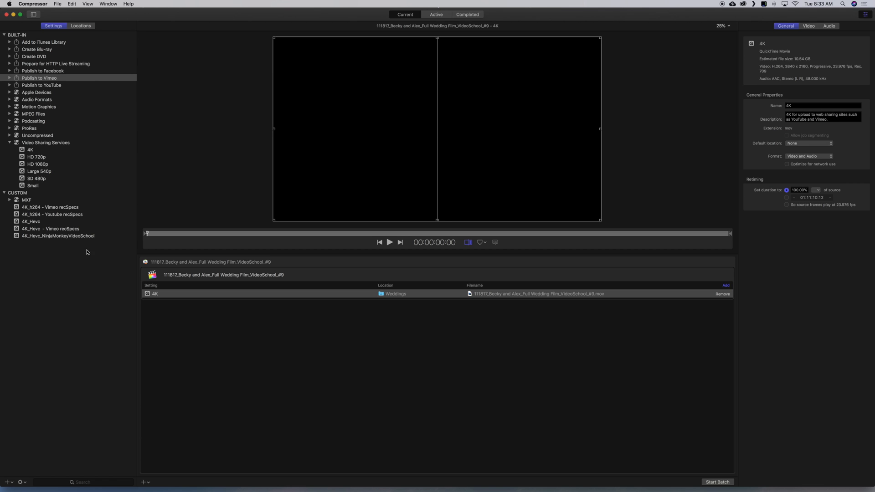
Step: Compare the general properties and estimated file sizes of the custom 4K_h264 - Youtube recSpecs and 4K_Hevc presets
{"action": "left_click", "coordinate": [47, 292]}
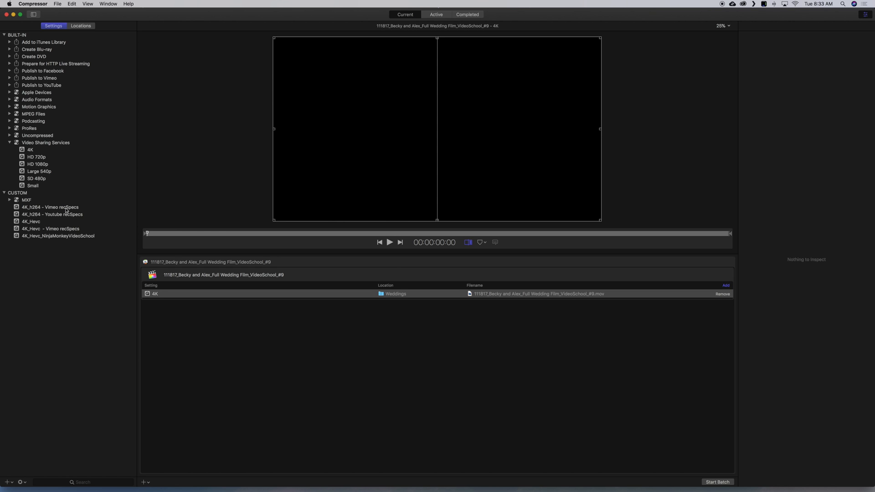
{"action": "left_click", "coordinate": [39, 216]}
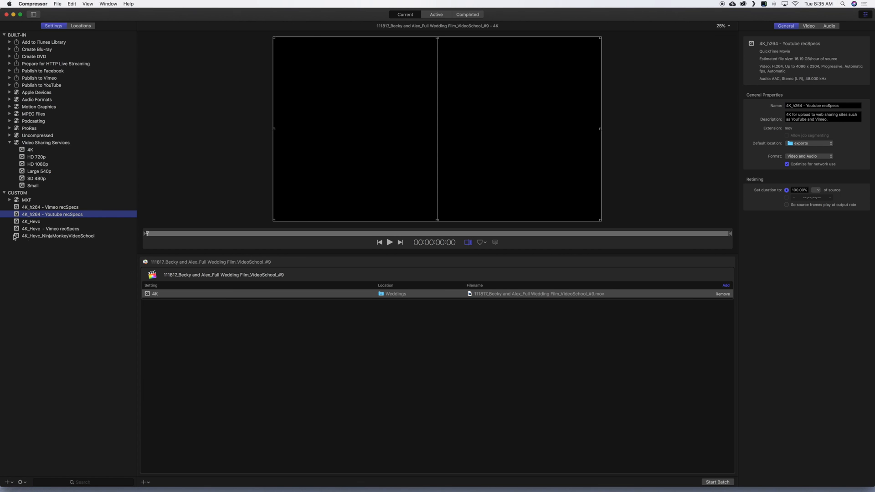
{"action": "left_click", "coordinate": [35, 222]}
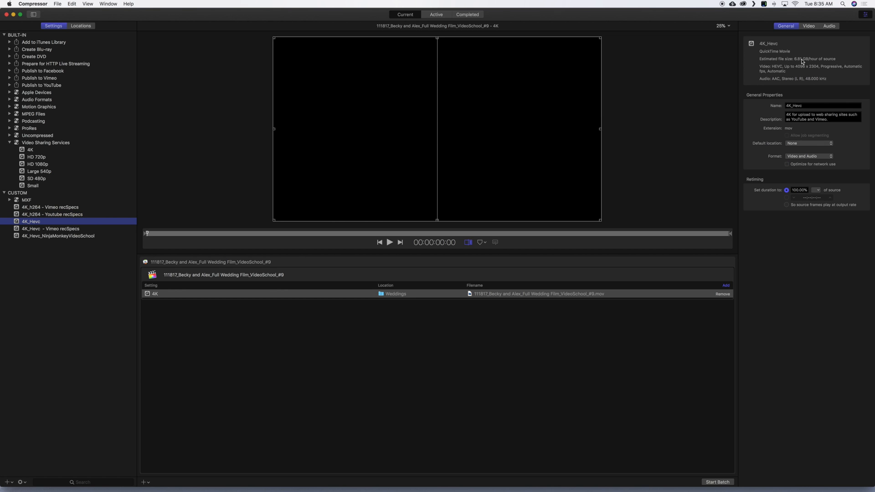
Step: Compare the estimated file sizes and video codecs of the custom 4K h264 and Hevc presets for YouTube and Vimeo
{"action": "left_click", "coordinate": [76, 215]}
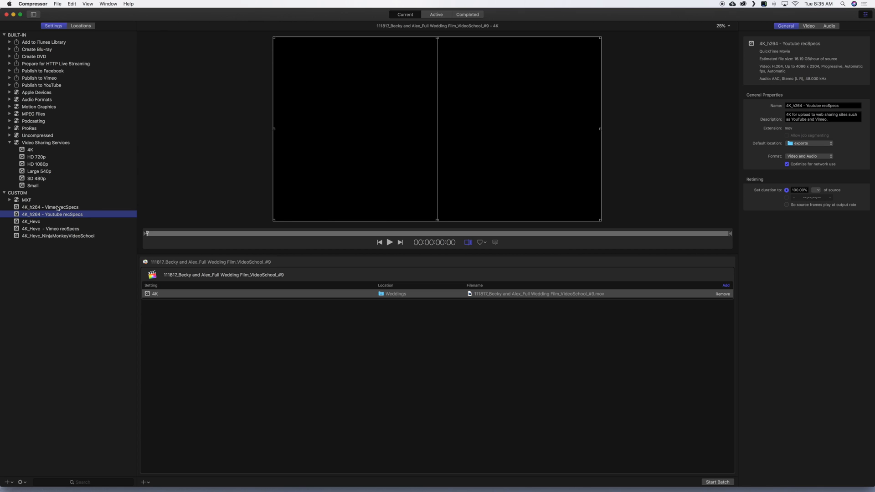
{"action": "left_click", "coordinate": [58, 208]}
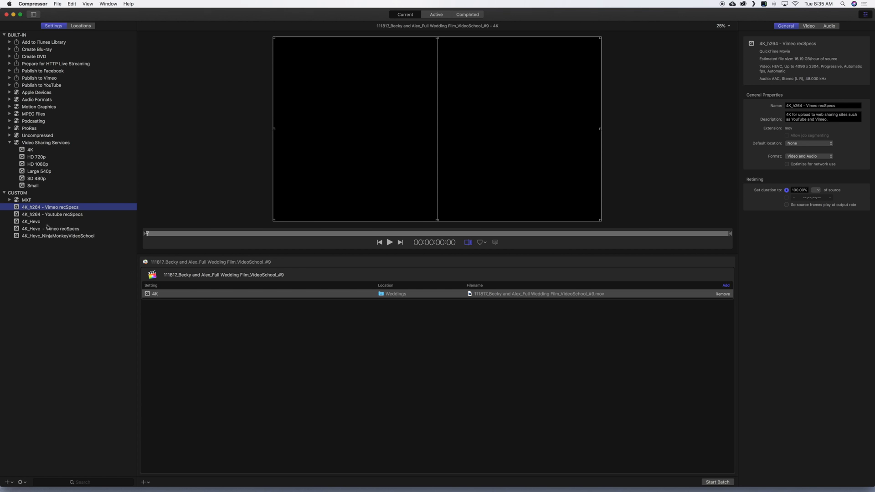
{"action": "left_click", "coordinate": [48, 228]}
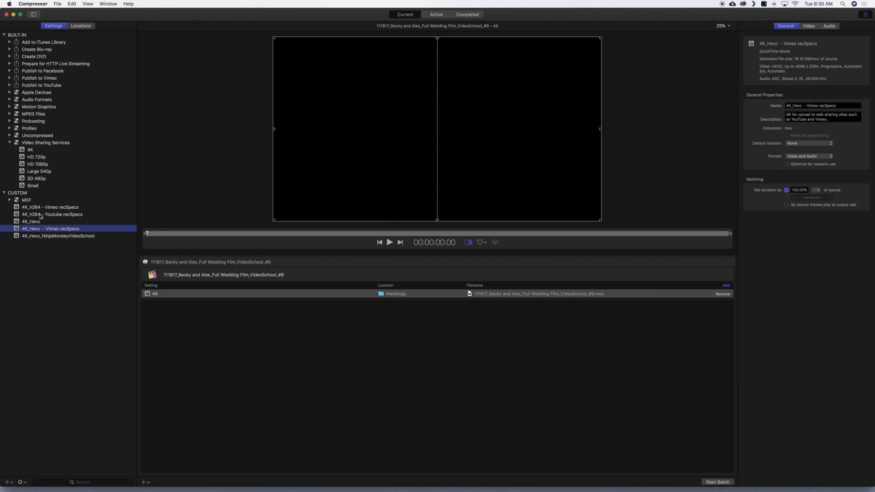
{"action": "left_click", "coordinate": [35, 223]}
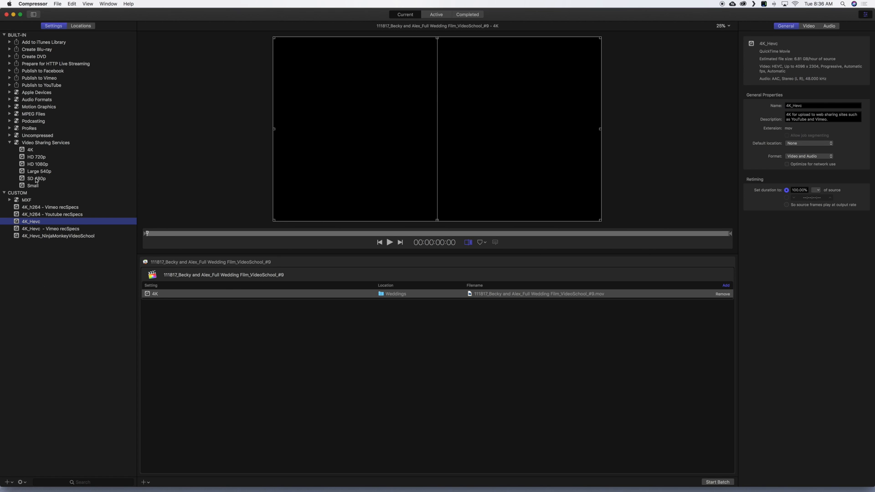
Step: Duplicate the built-in 4K setting from Video Sharing Services as a custom preset
{"action": "left_click", "coordinate": [31, 151]}
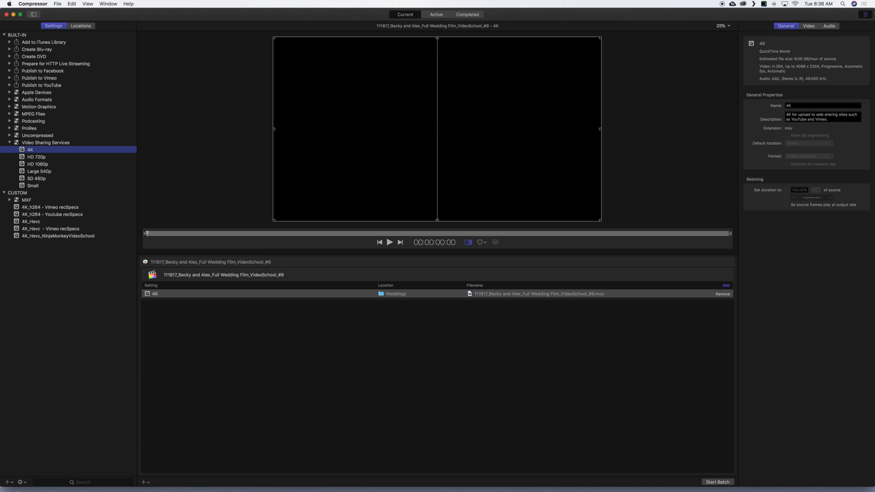
{"action": "left_click", "coordinate": [12, 483]}
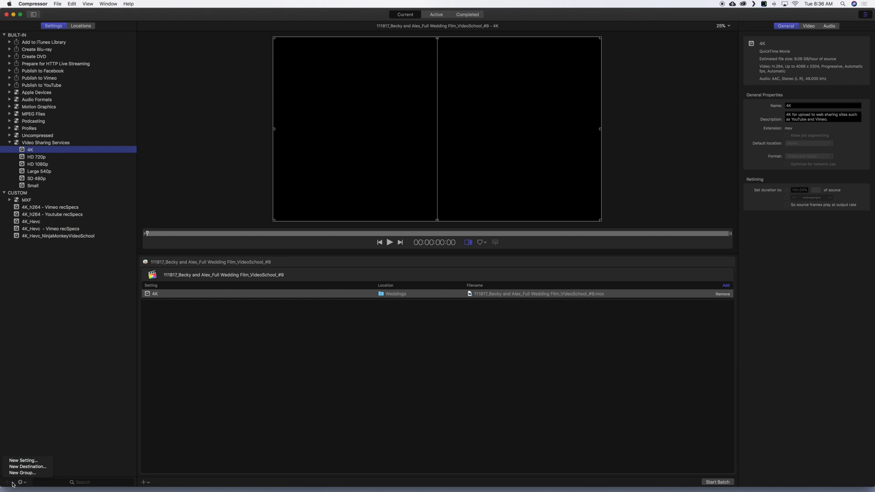
{"action": "left_click", "coordinate": [22, 461]}
{"action": "left_click", "coordinate": [25, 482]}
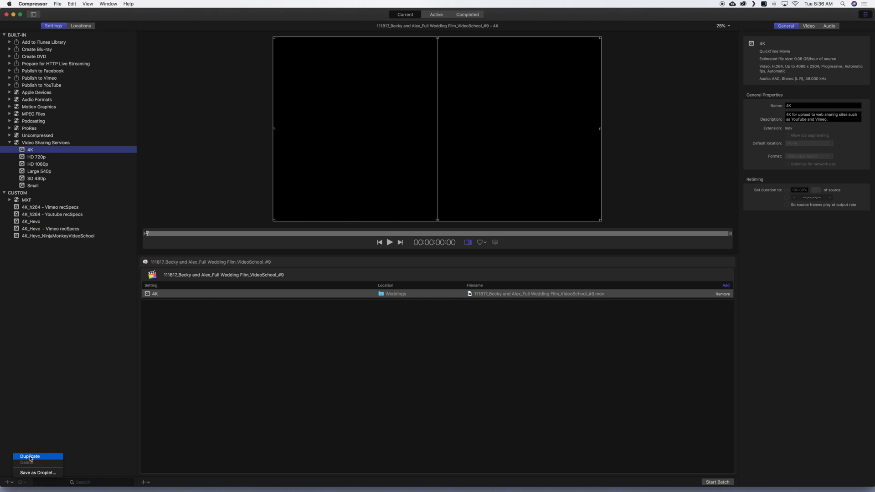
{"action": "left_click", "coordinate": [86, 394]}
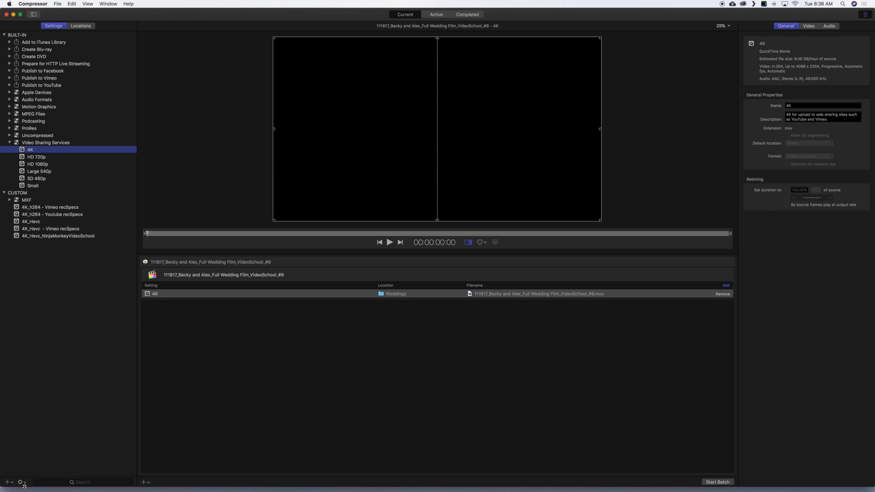
{"action": "left_click", "coordinate": [24, 483]}
{"action": "left_click", "coordinate": [36, 457]}
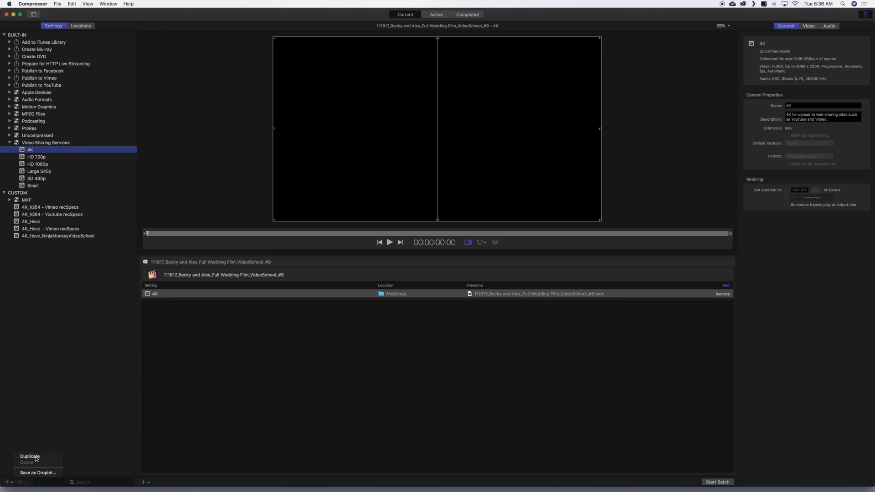
Step: Rename the duplicated 4K preset as 4K_Youtube specs_VideoSchool
{"action": "left_click", "coordinate": [30, 208]}
{"action": "left_click", "coordinate": [37, 208]}
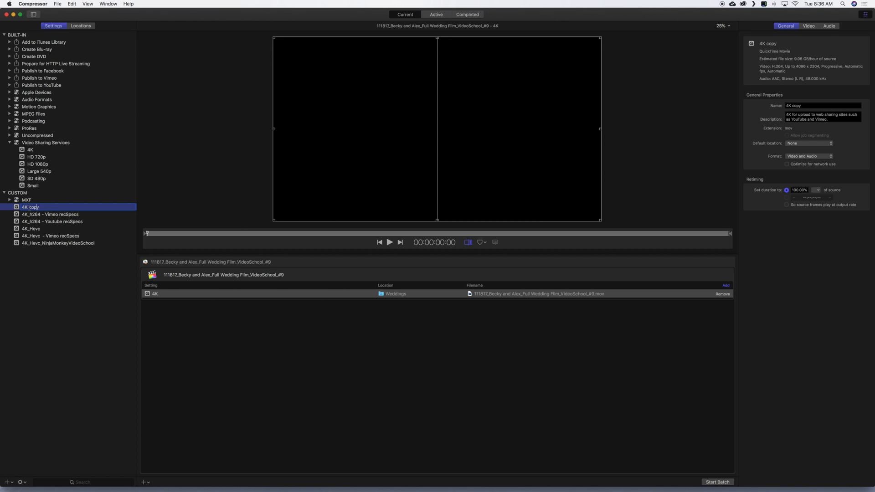
{"action": "left_click_drag", "start_coordinate": [29, 207], "coordinate": [42, 208]}
{"action": "key", "text": "BackSpace"}
{"action": "type", "text": "_Youtuv"}
{"action": "key", "text": "BackSpace"}
{"action": "type", "text": "be specs_VideoSchool"}
{"action": "key", "text": "Return"}
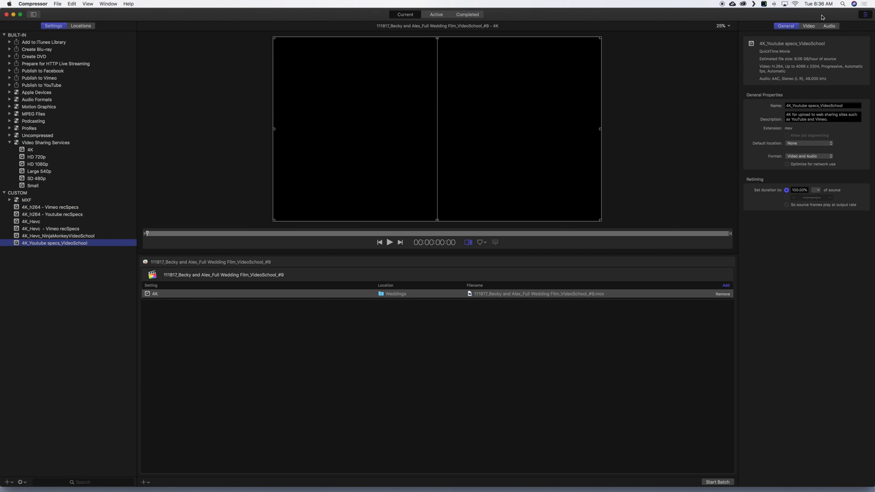
Step: Open the QuickTime video compression settings of the 4K_Youtube specs_VideoSchool preset for editing
{"action": "left_click", "coordinate": [809, 33]}
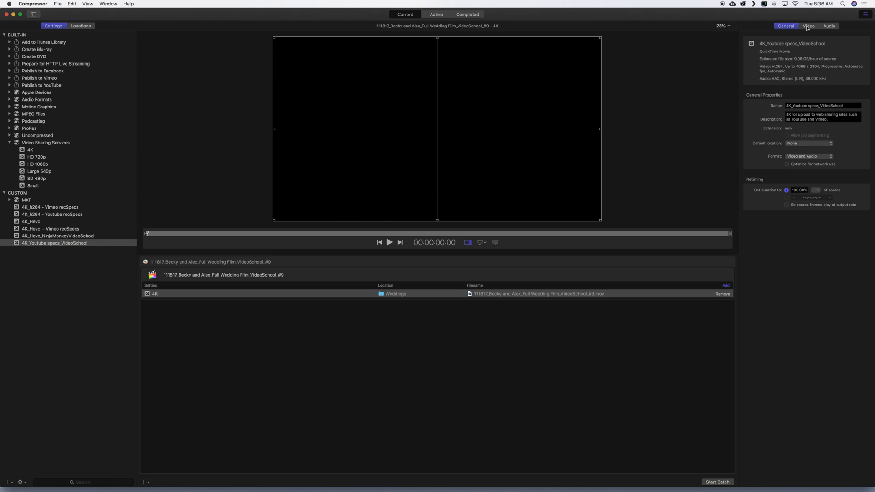
{"action": "left_click", "coordinate": [807, 26]}
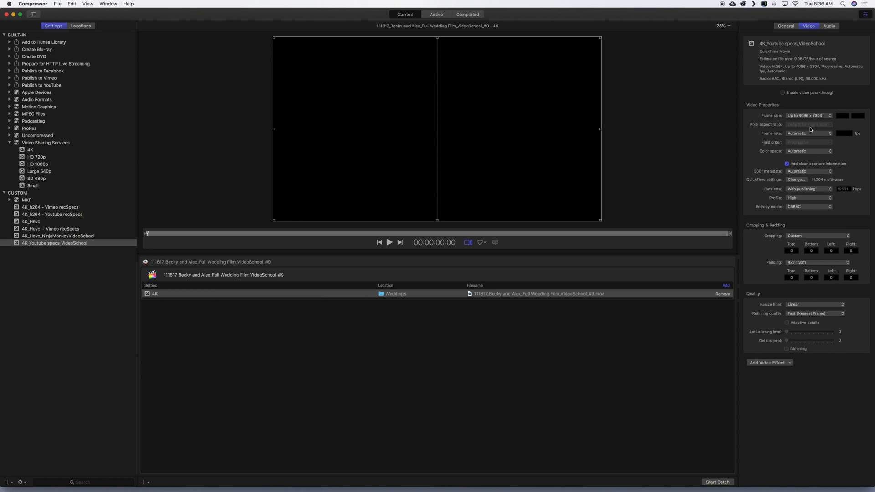
{"action": "left_click", "coordinate": [797, 181]}
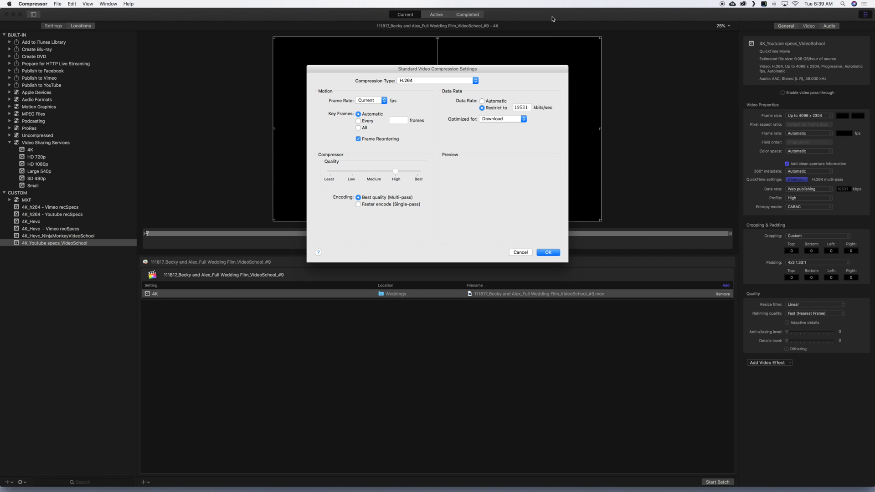
Step: Switch to Safari, open YouTube's recommended upload encoding settings article and read its container, audio codec and video codec sections
{"action": "key", "text": "super+Tab"}
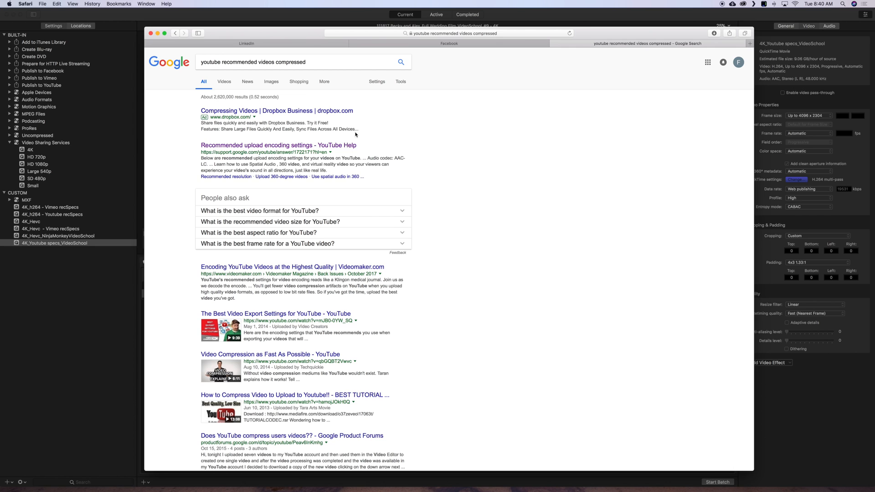
{"action": "left_click", "coordinate": [312, 146]}
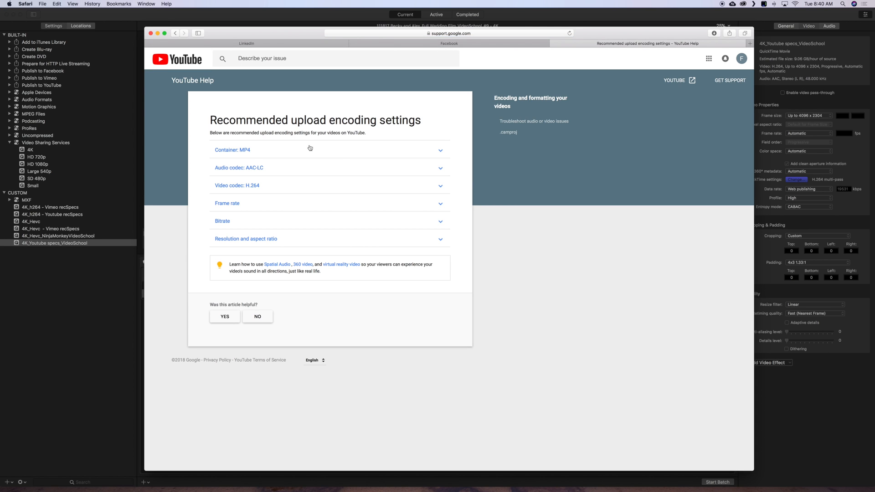
{"action": "left_click", "coordinate": [258, 155]}
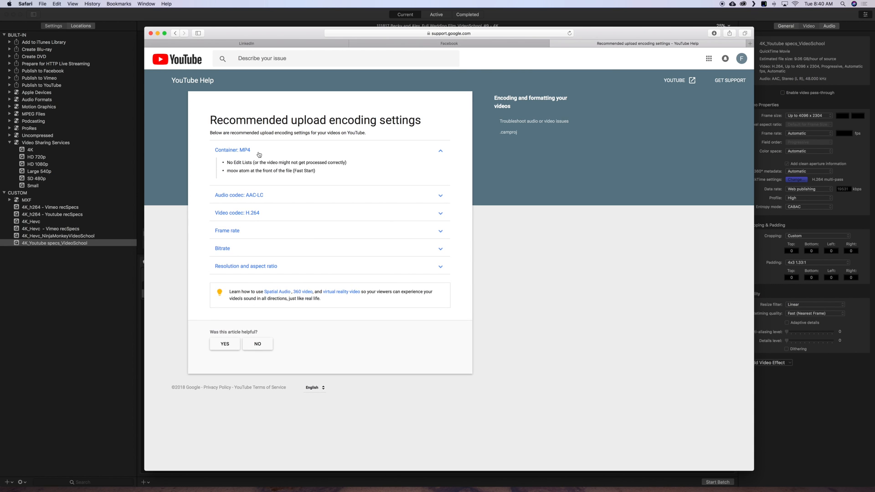
{"action": "left_click", "coordinate": [269, 196]}
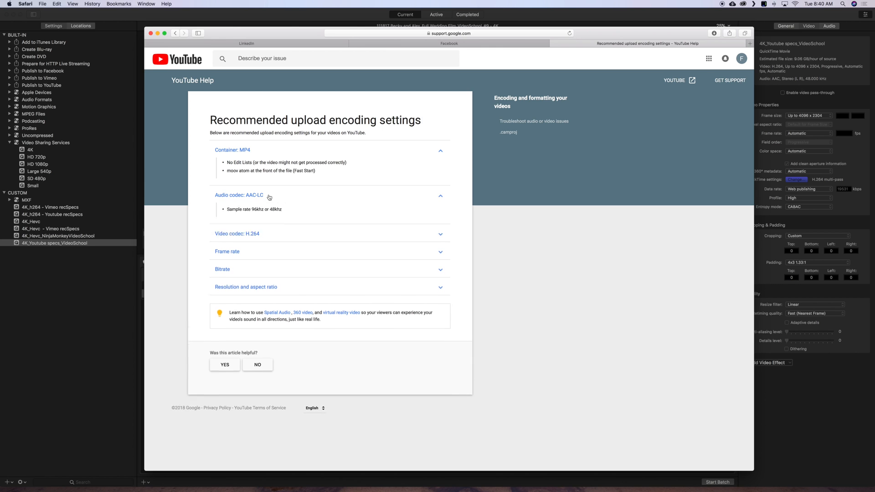
{"action": "left_click", "coordinate": [290, 243]}
{"action": "scroll", "coordinate": [281, 306], "scroll_direction": "down", "scroll_amount": 2}
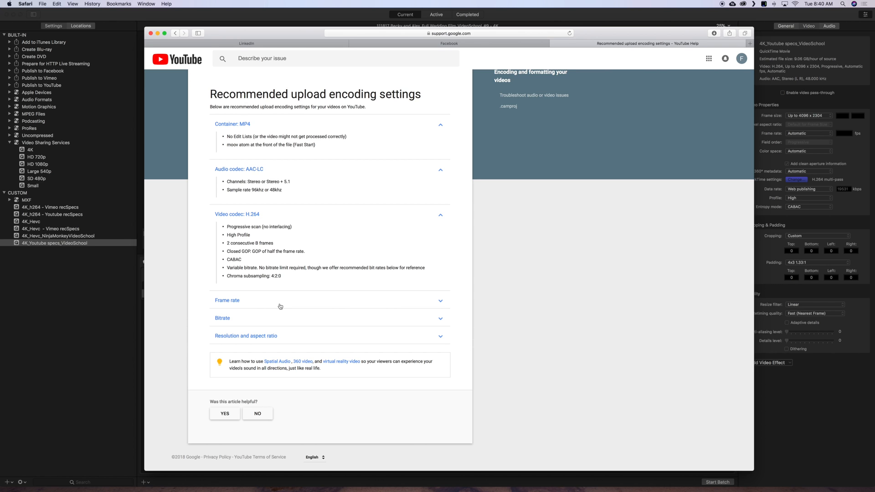
Step: Read the article's frame rate and bitrate sections and copy the lower recommended standard-frame-rate SDR bitrate for 2160p (4k)
{"action": "left_click", "coordinate": [279, 306]}
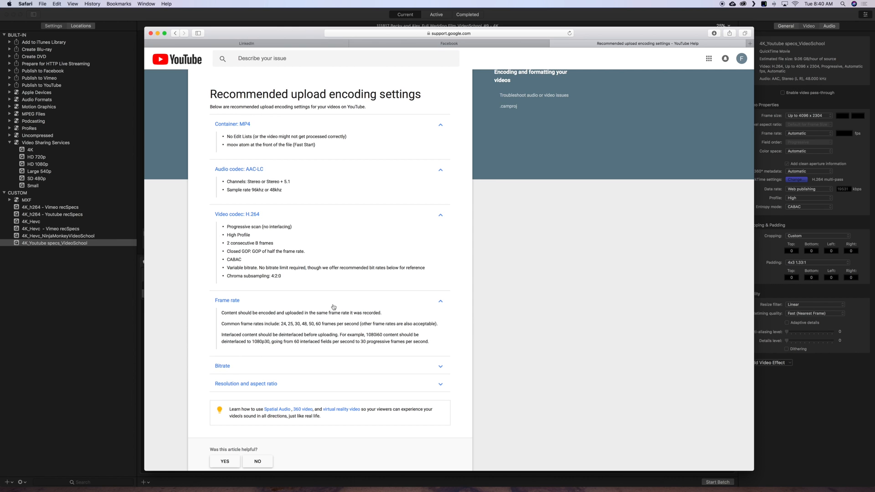
{"action": "scroll", "coordinate": [311, 288], "scroll_direction": "down", "scroll_amount": 1}
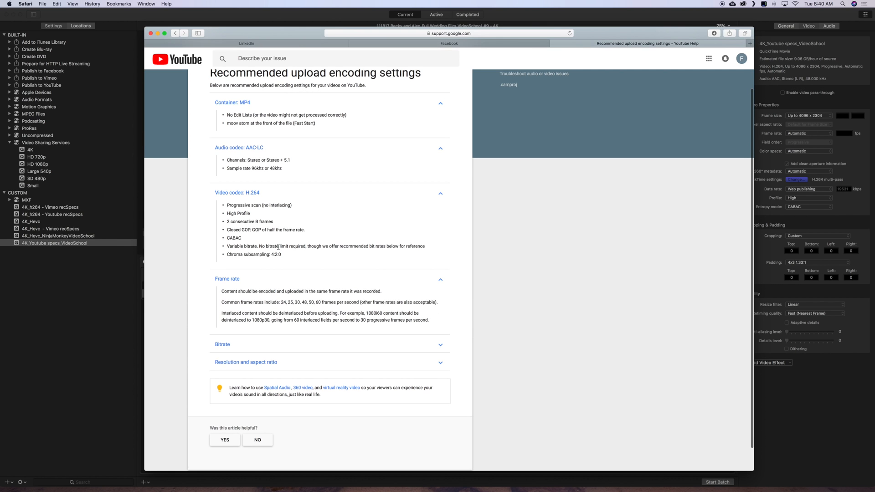
{"action": "left_click", "coordinate": [272, 345]}
{"action": "scroll", "coordinate": [249, 291], "scroll_direction": "down", "scroll_amount": 5}
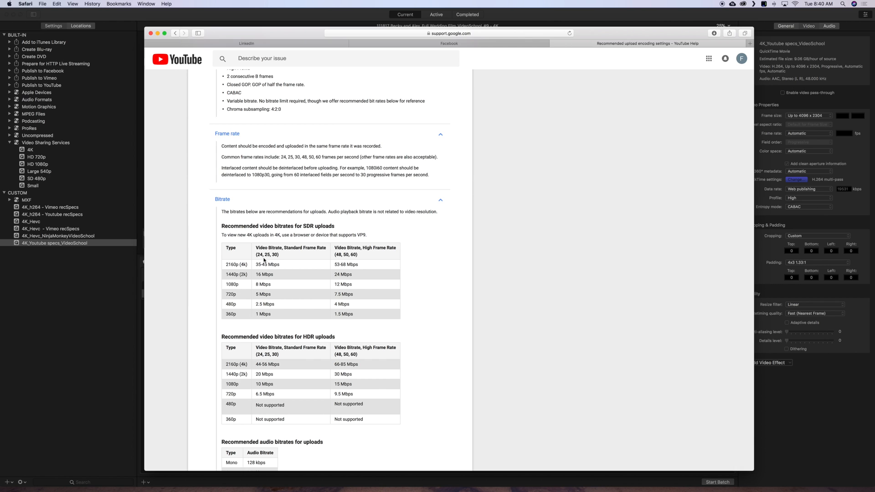
{"action": "left_click_drag", "start_coordinate": [256, 264], "coordinate": [261, 264]}
{"action": "key", "text": "super+c"}
Step: Switch back to Compressor and optimize the preset's data rate for Streaming
{"action": "left_click", "coordinate": [122, 318]}
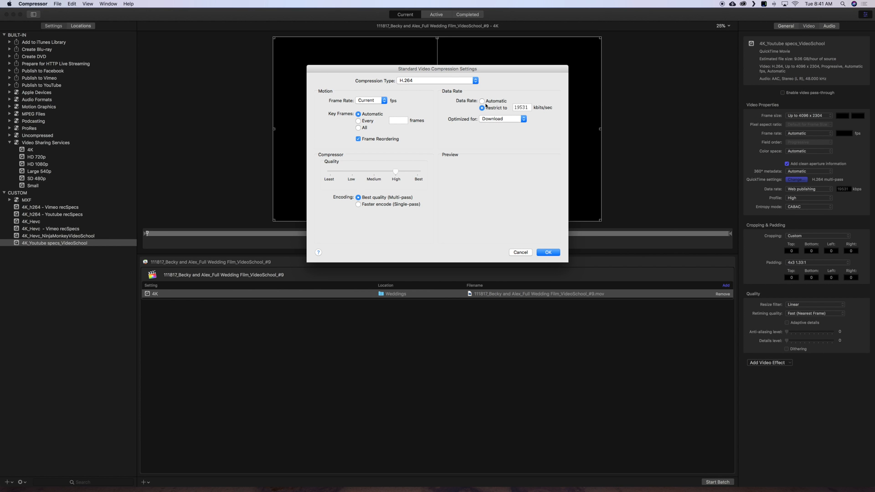
{"action": "left_click", "coordinate": [493, 117]}
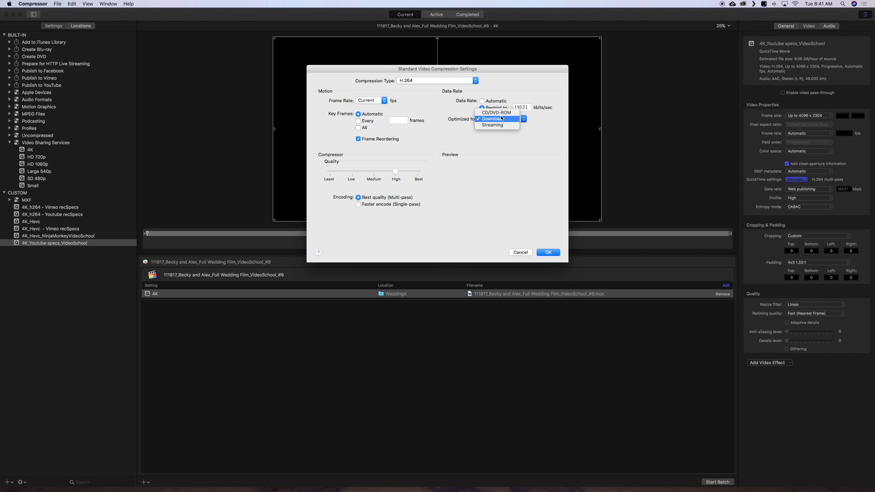
{"action": "left_click", "coordinate": [504, 125]}
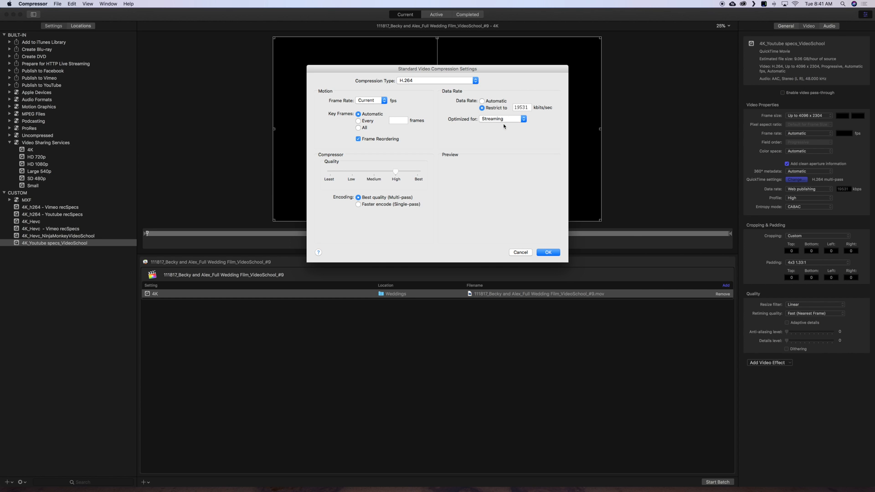
Step: Restrict the preset's data rate to 35000 kbits/sec and apply the compression settings
{"action": "double_click", "coordinate": [529, 107]}
{"action": "left_click", "coordinate": [522, 108]}
{"action": "left_click_drag", "start_coordinate": [529, 108], "coordinate": [515, 108]}
{"action": "type", "text": "35000"}
{"action": "left_click", "coordinate": [400, 172]}
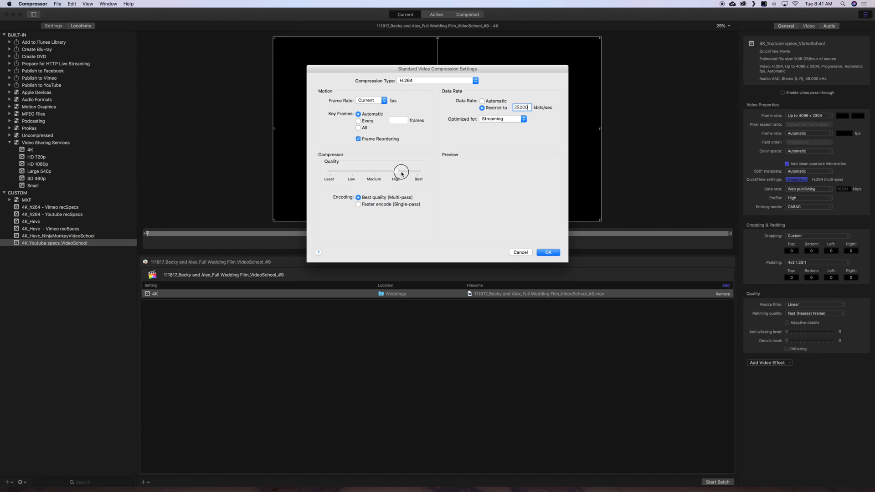
{"action": "left_click", "coordinate": [549, 252]}
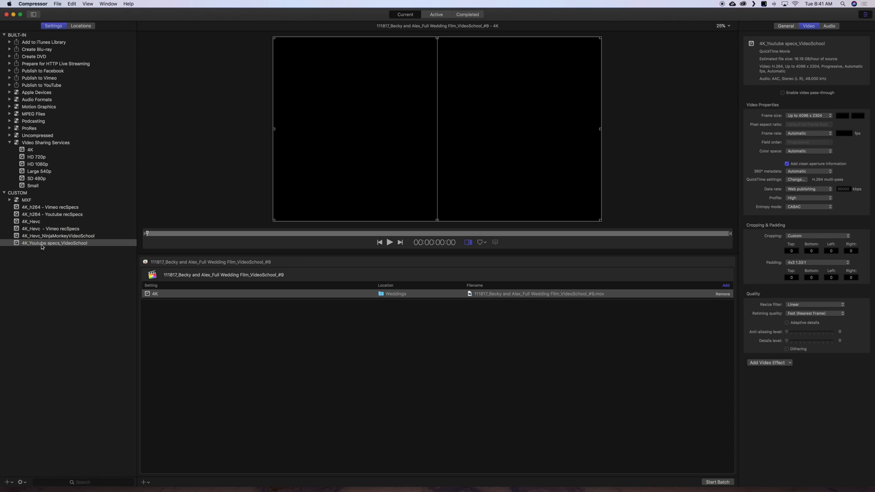
Step: Replace the 4K output setting in the wedding film's batch with the 4K_Youtube specs_VideoSchool preset
{"action": "left_click_drag", "start_coordinate": [18, 244], "coordinate": [483, 296]}
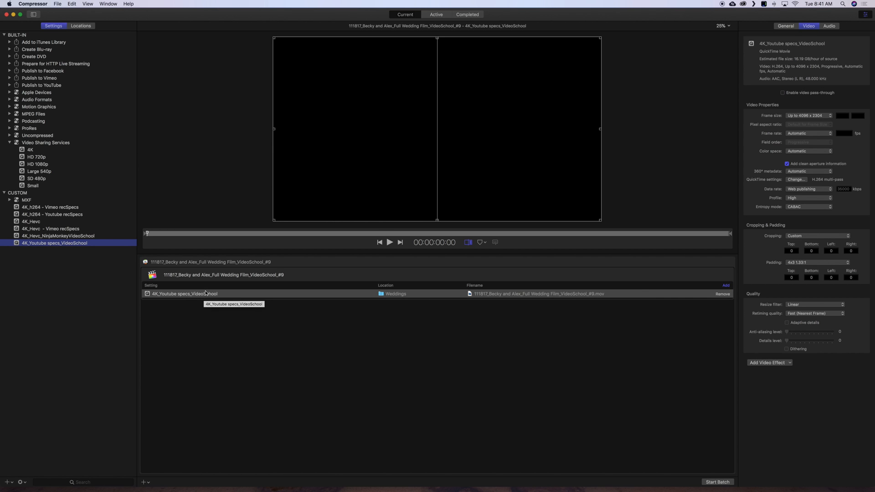
Step: Switch to Final Cut Pro, open the share destination preferences for adding a destination and review the existing destinations
{"action": "key", "text": "super+Tab"}
{"action": "key", "text": "super+Tab"}
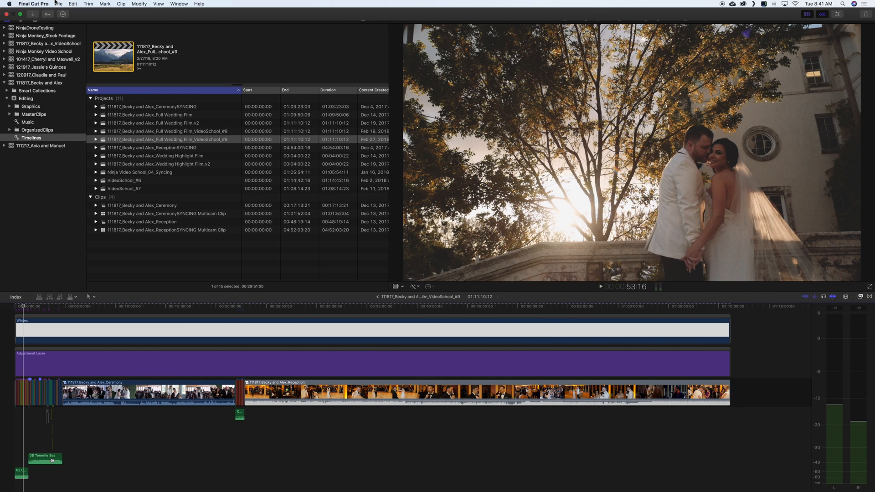
{"action": "left_click", "coordinate": [58, 3]}
{"action": "mouse_move", "coordinate": [82, 74]}
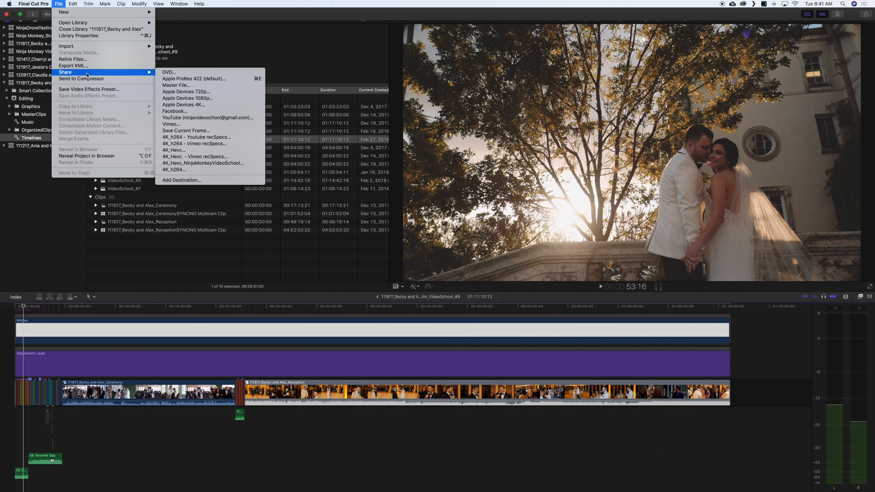
{"action": "left_click", "coordinate": [57, 3]}
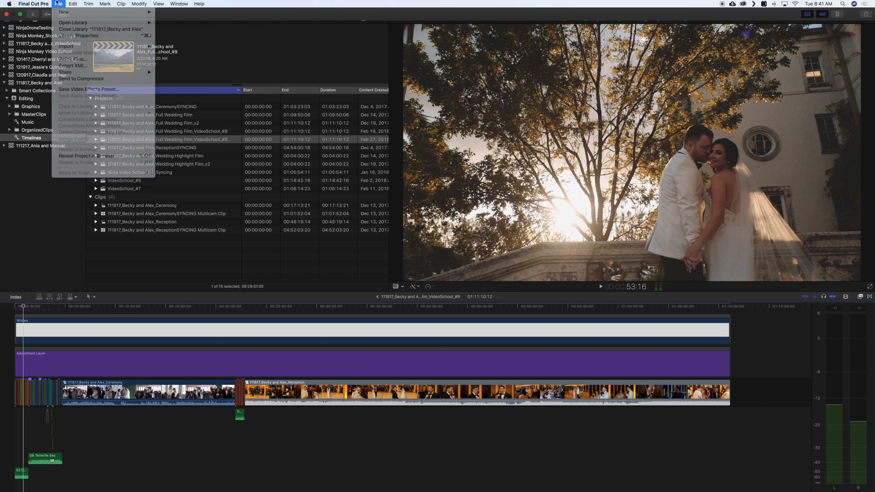
{"action": "left_click", "coordinate": [58, 4]}
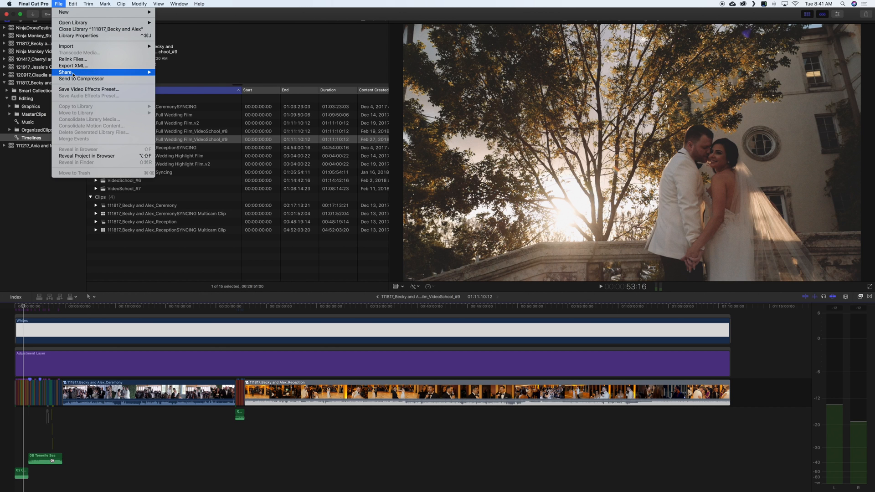
{"action": "mouse_move", "coordinate": [72, 74]}
{"action": "left_click", "coordinate": [222, 181]}
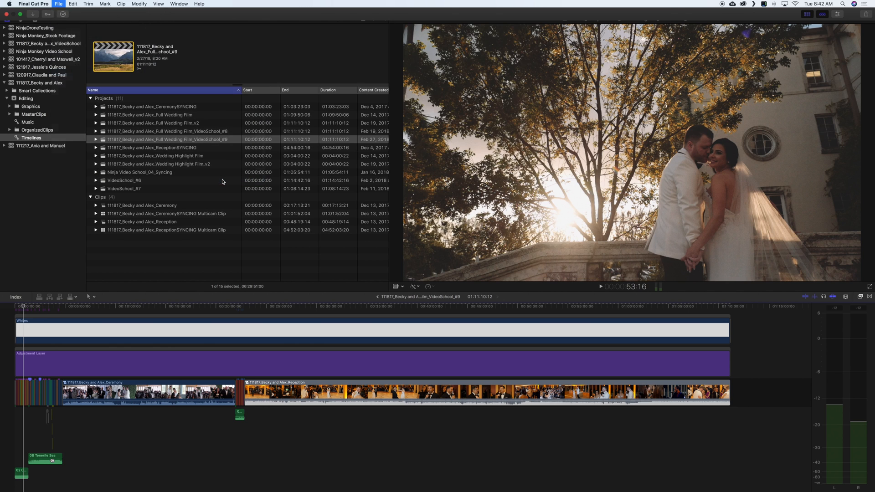
{"action": "scroll", "coordinate": [353, 84], "scroll_direction": "down", "scroll_amount": 2}
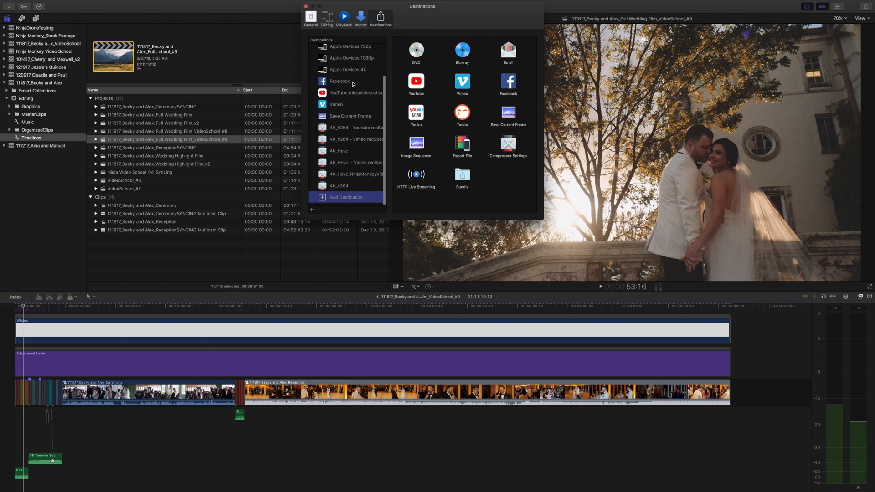
{"action": "scroll", "coordinate": [353, 84], "scroll_direction": "up", "scroll_amount": 3}
{"action": "scroll", "coordinate": [353, 84], "scroll_direction": "down", "scroll_amount": 5}
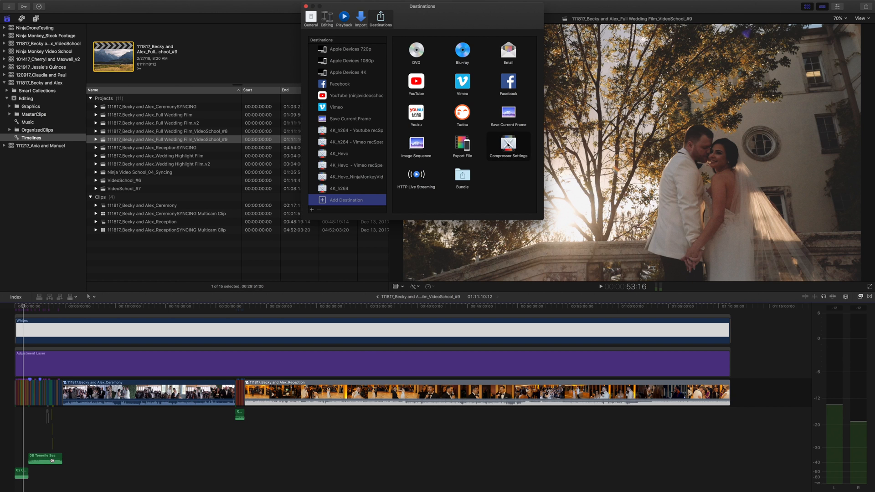
Step: Add a Compressor Settings share destination using the custom 4K_Youtube specs_VideoSchool preset and close the preferences
{"action": "double_click", "coordinate": [507, 145]}
{"action": "scroll", "coordinate": [358, 64], "scroll_direction": "down", "scroll_amount": 2}
{"action": "scroll", "coordinate": [358, 64], "scroll_direction": "down", "scroll_amount": 10}
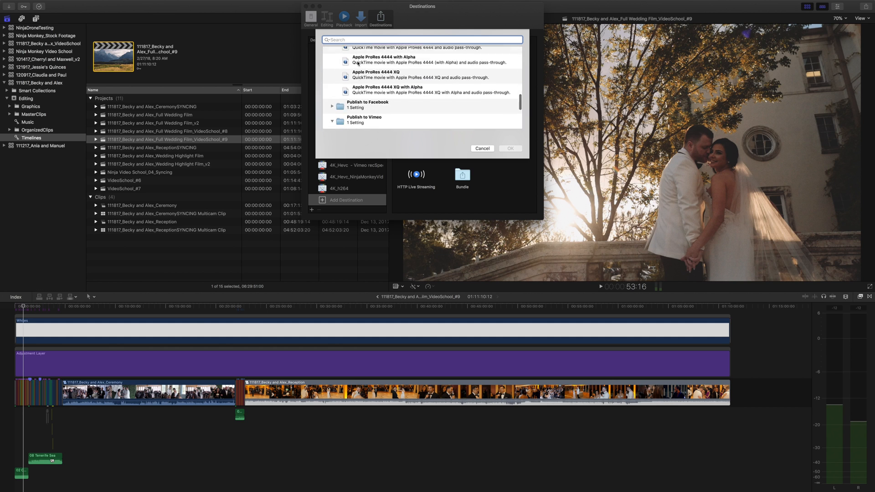
{"action": "left_click", "coordinate": [327, 122]}
{"action": "scroll", "coordinate": [378, 109], "scroll_direction": "down", "scroll_amount": 5}
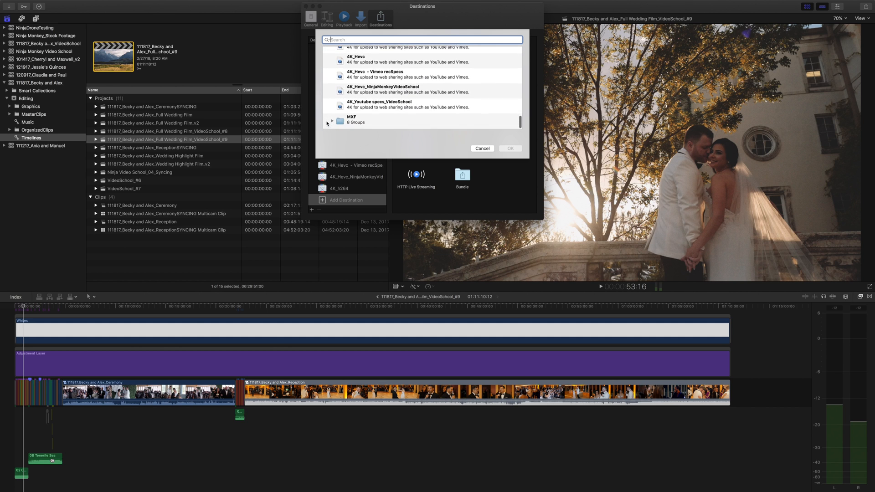
{"action": "left_click", "coordinate": [383, 107]}
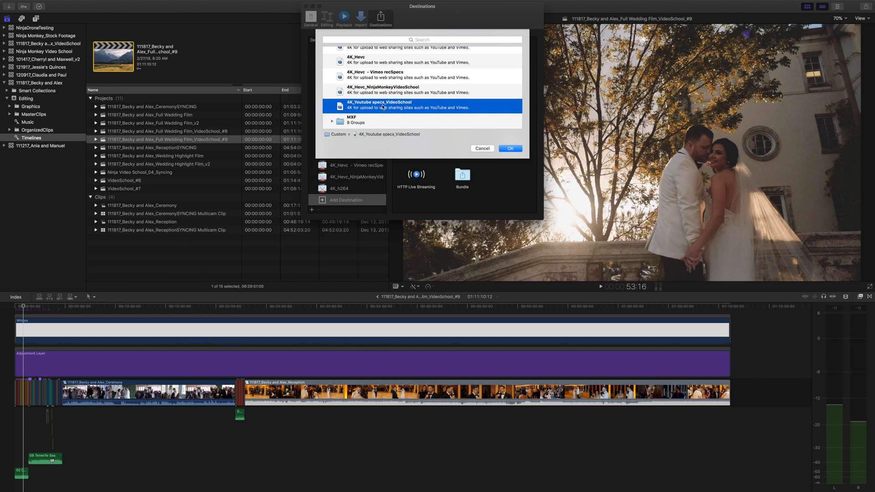
{"action": "left_click", "coordinate": [510, 148]}
{"action": "left_click", "coordinate": [306, 6]}
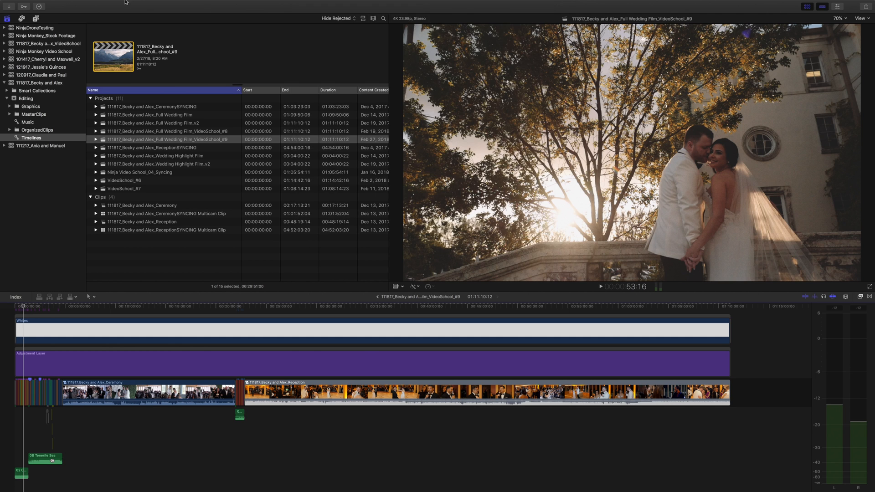
Step: Look through the project's available share destinations for 4K_Youtube specs_VideoSchool
{"action": "left_click", "coordinate": [59, 3]}
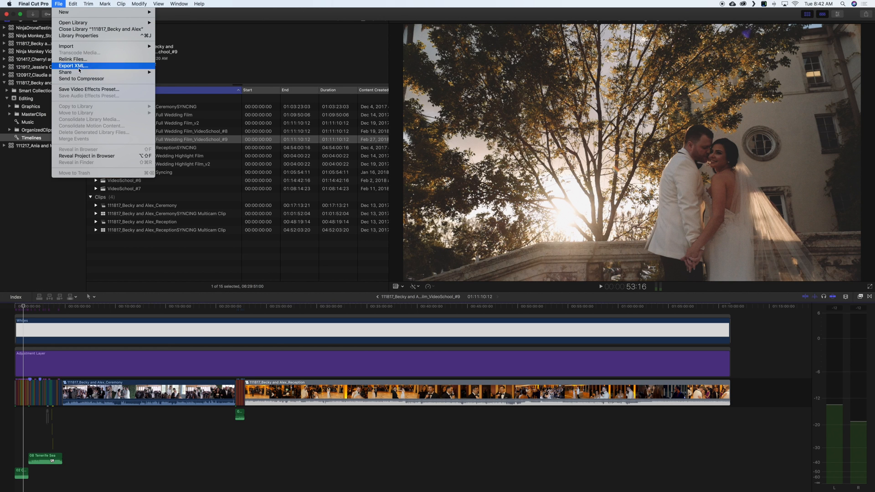
{"action": "mouse_move", "coordinate": [114, 72]}
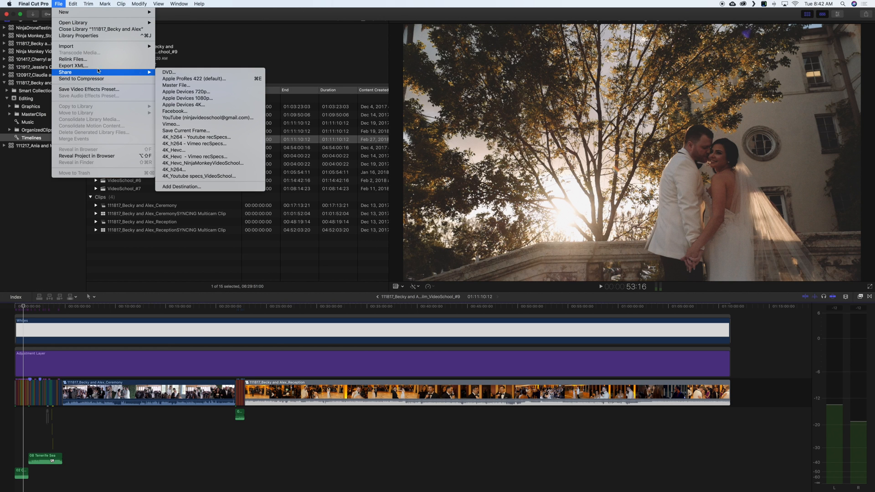
{"action": "left_click", "coordinate": [251, 176]}
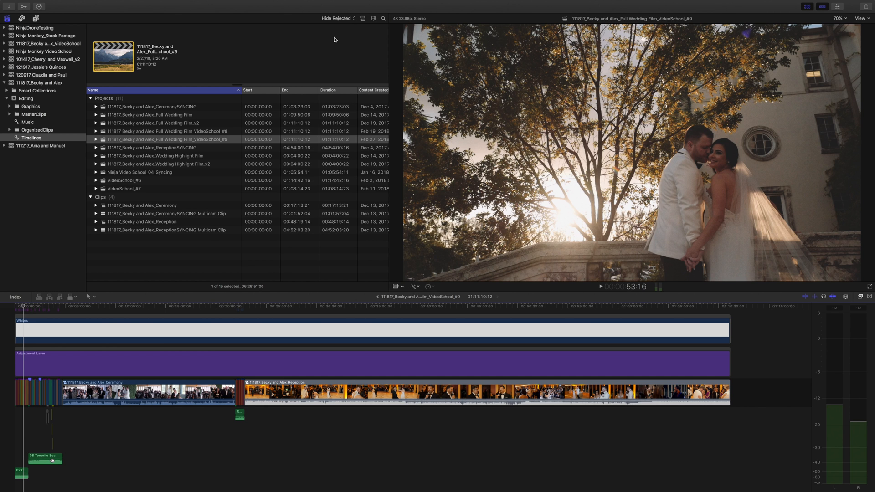
{"action": "left_click", "coordinate": [132, 308]}
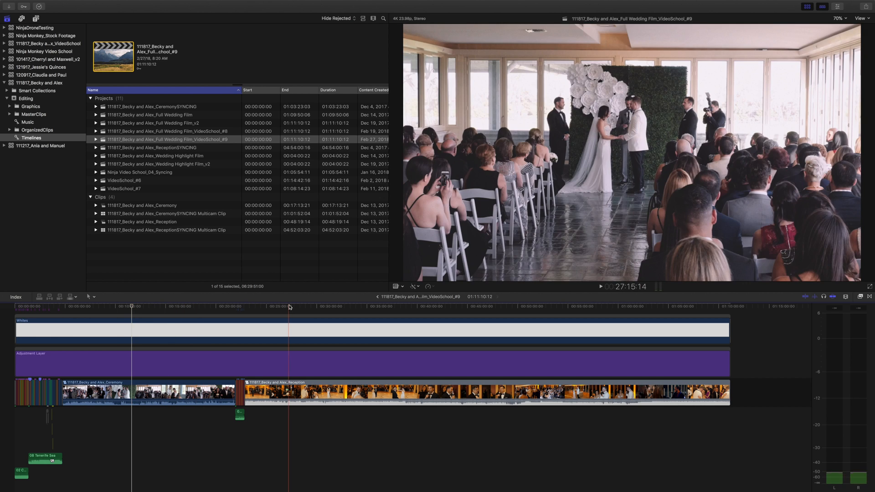
{"action": "left_click", "coordinate": [290, 307]}
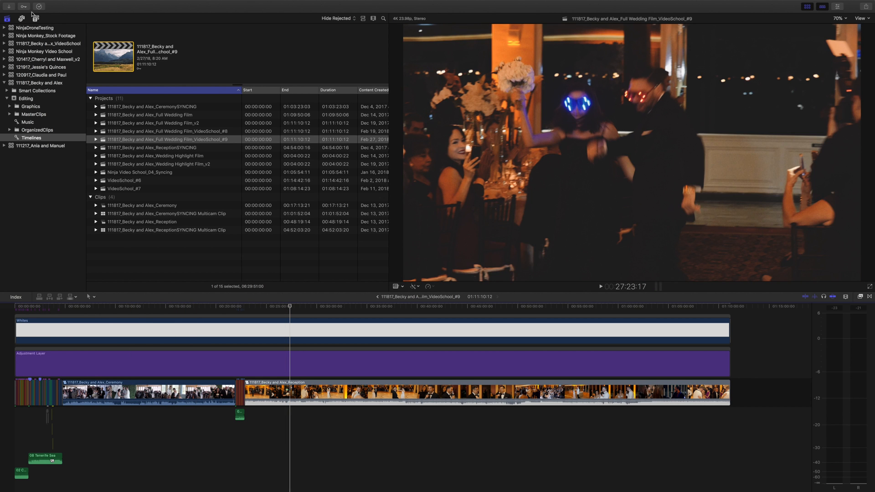
{"action": "left_click", "coordinate": [44, 308]}
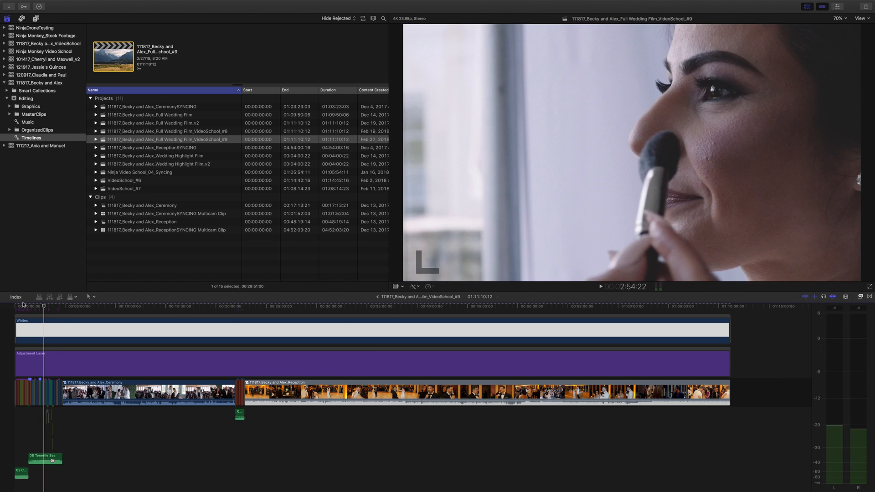
{"action": "left_click", "coordinate": [24, 307]}
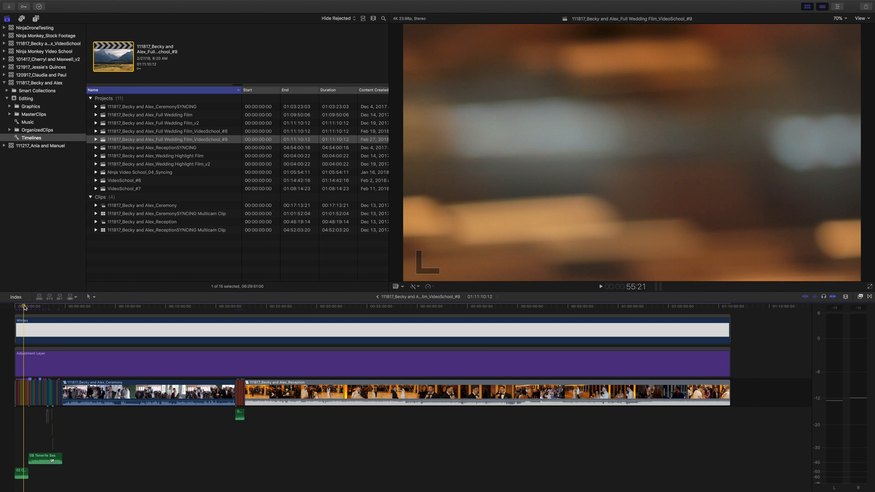
Step: Switch to Compressor to look over the wedding film's batch, and return to Final Cut Pro
{"action": "key", "text": "super+Tab"}
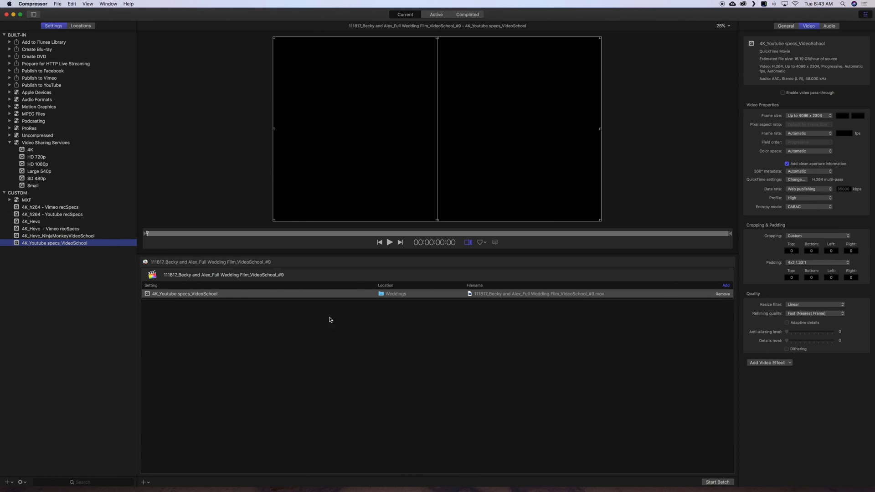
{"action": "left_click", "coordinate": [418, 319]}
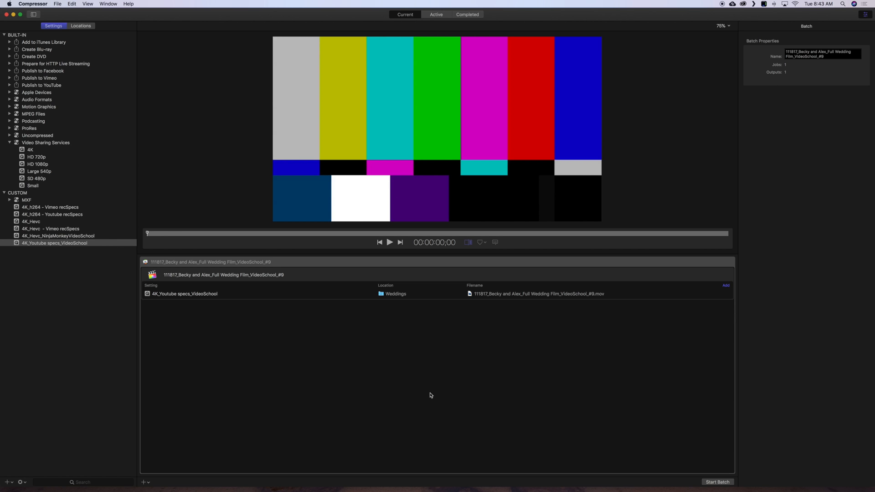
{"action": "key", "text": "super+Tab"}
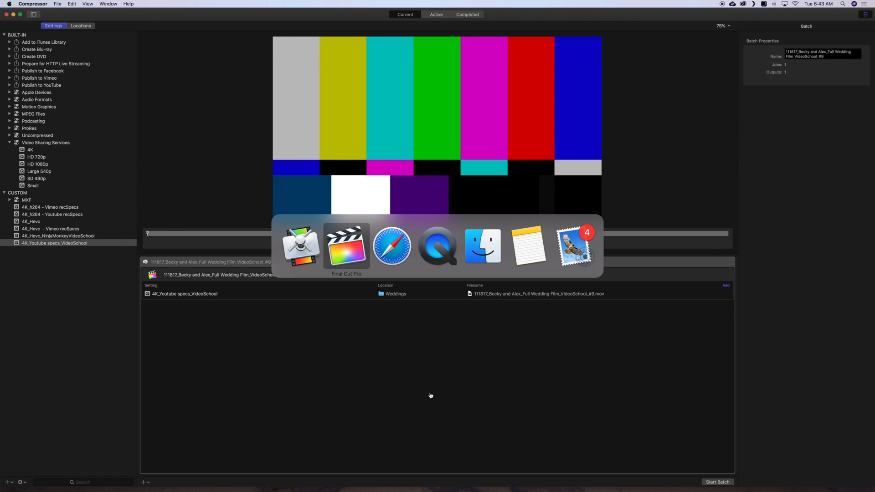
{"action": "key", "text": "super+Tab"}
{"action": "key", "text": "super+Tab"}
{"action": "key", "text": "super+Tab"}
{"action": "key", "text": "super+Tab"}
{"action": "key", "text": "super+Tab"}
{"action": "left_click", "coordinate": [347, 250]}
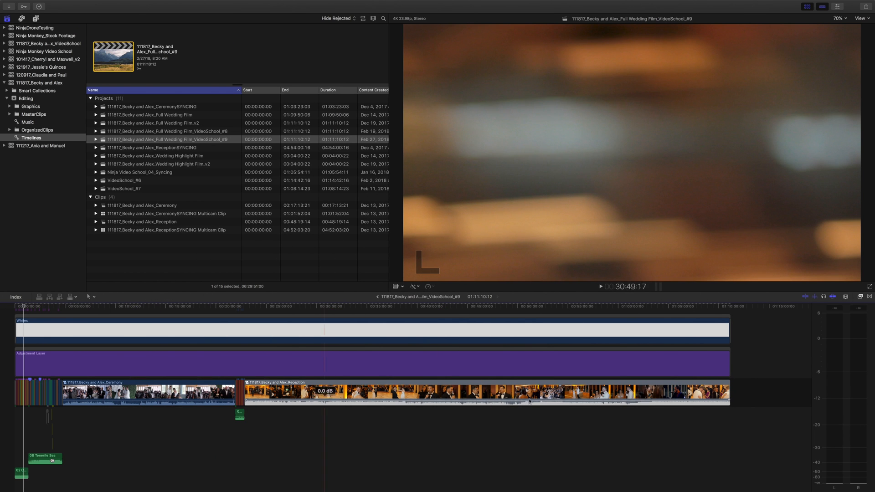
{"action": "left_click", "coordinate": [166, 307]}
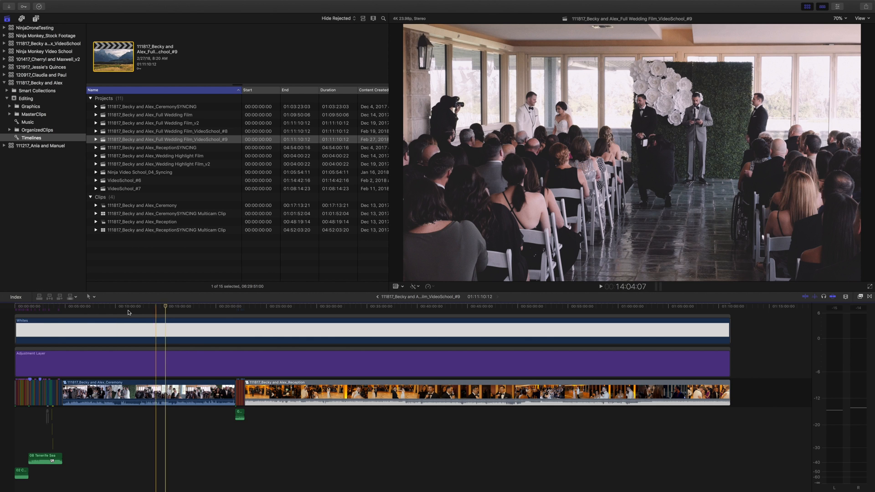
{"action": "left_click", "coordinate": [41, 308]}
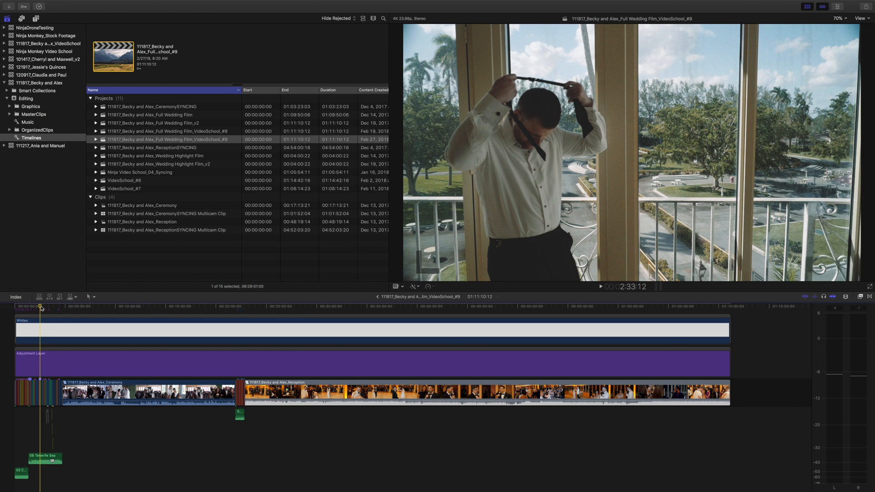
{"action": "left_click", "coordinate": [98, 307]}
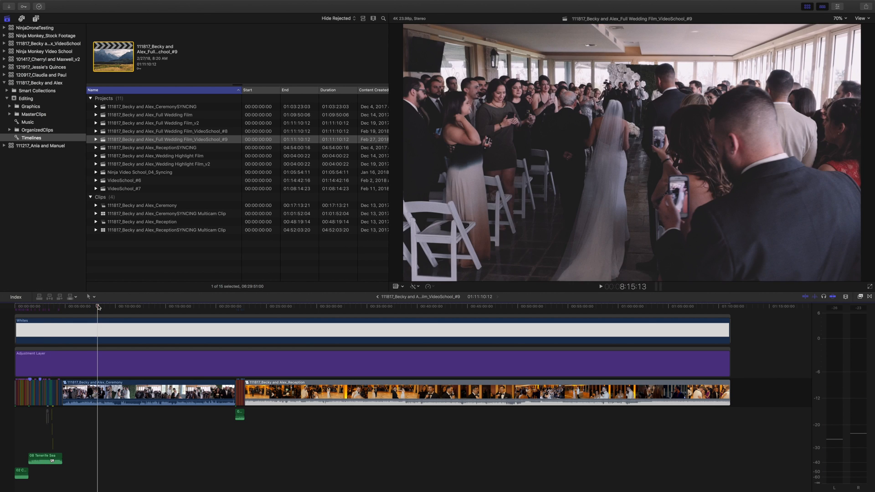
{"action": "left_click_drag", "start_coordinate": [60, 307], "coordinate": [30, 308]}
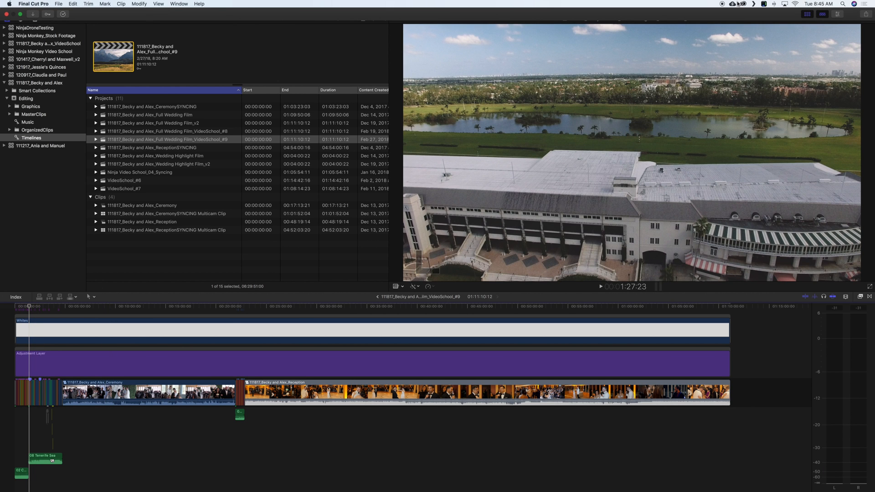
Step: Check the Google Drive sync status of the uploading files and dismiss it
{"action": "left_click", "coordinate": [734, 4]}
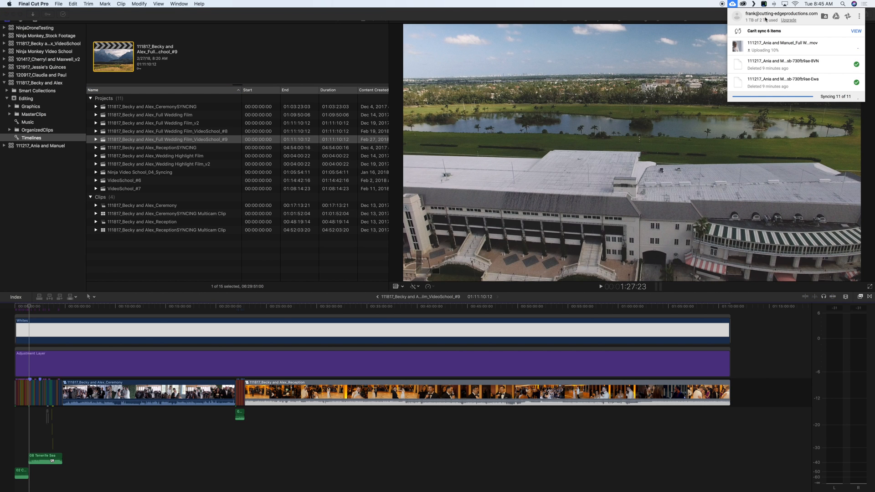
{"action": "left_click", "coordinate": [25, 309]}
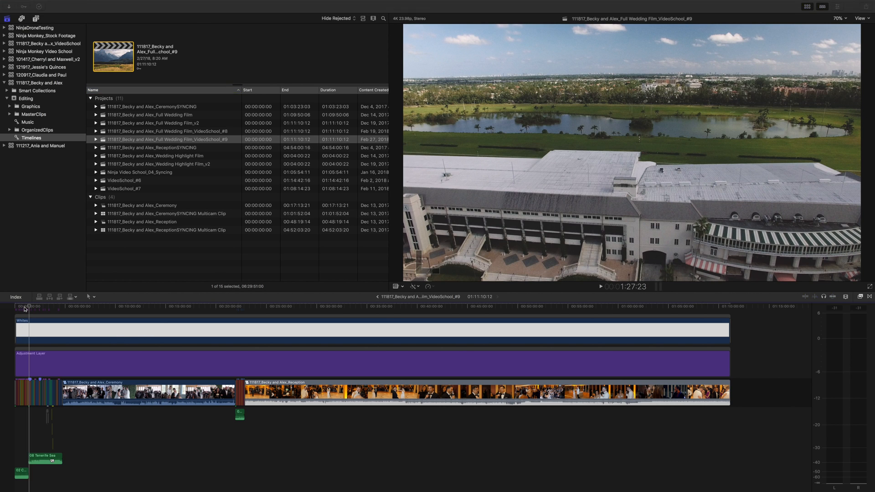
Step: Switch to Compressor, select the wedding film's job and bring up a Finder window
{"action": "key", "text": "super+Tab"}
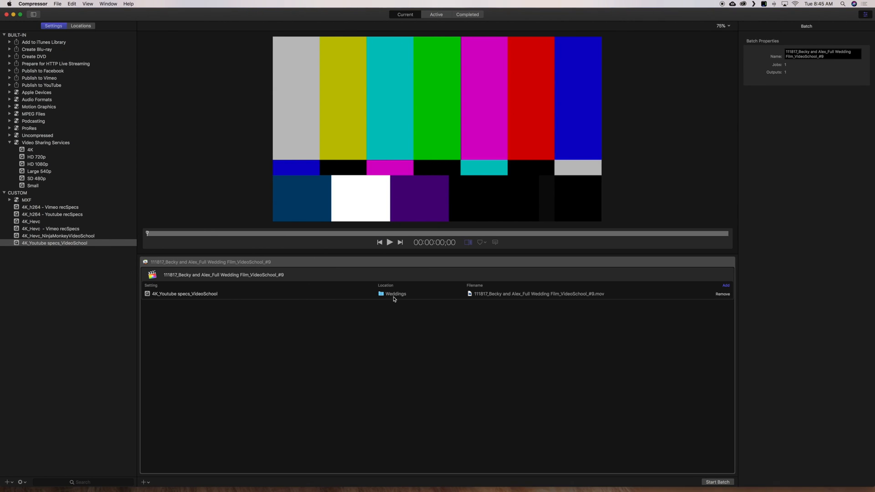
{"action": "left_click", "coordinate": [395, 297]}
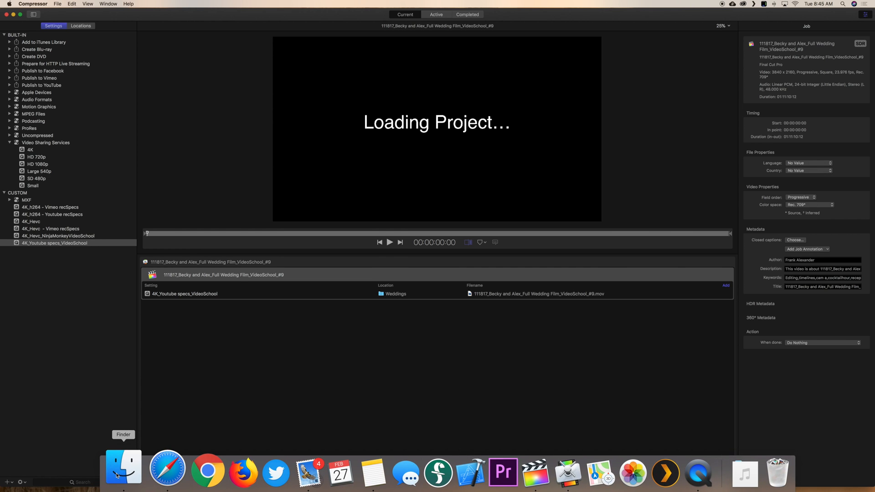
{"action": "left_click", "coordinate": [118, 475]}
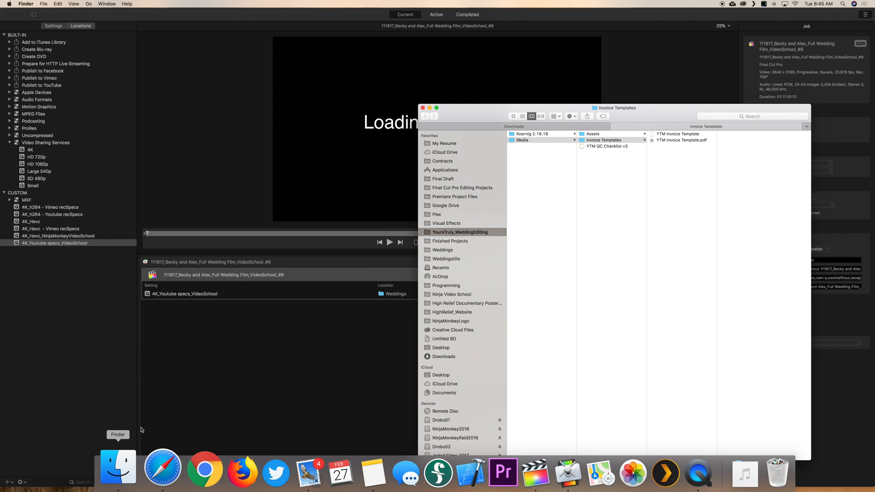
Step: Browse the finished films in the Weddings folder and select the most recently modified one
{"action": "left_click", "coordinate": [442, 250]}
{"action": "scroll", "coordinate": [577, 148], "scroll_direction": "down", "scroll_amount": 2}
{"action": "scroll", "coordinate": [576, 148], "scroll_direction": "down", "scroll_amount": 10}
{"action": "scroll", "coordinate": [577, 148], "scroll_direction": "down", "scroll_amount": 15}
{"action": "scroll", "coordinate": [577, 148], "scroll_direction": "up", "scroll_amount": 20}
{"action": "scroll", "coordinate": [577, 148], "scroll_direction": "down", "scroll_amount": 2}
{"action": "scroll", "coordinate": [576, 148], "scroll_direction": "down", "scroll_amount": 15}
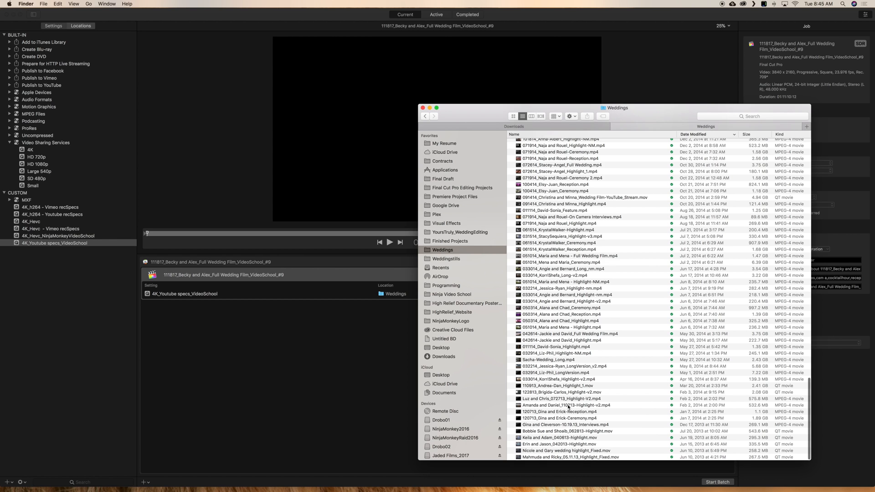
{"action": "scroll", "coordinate": [552, 252], "scroll_direction": "up", "scroll_amount": 15}
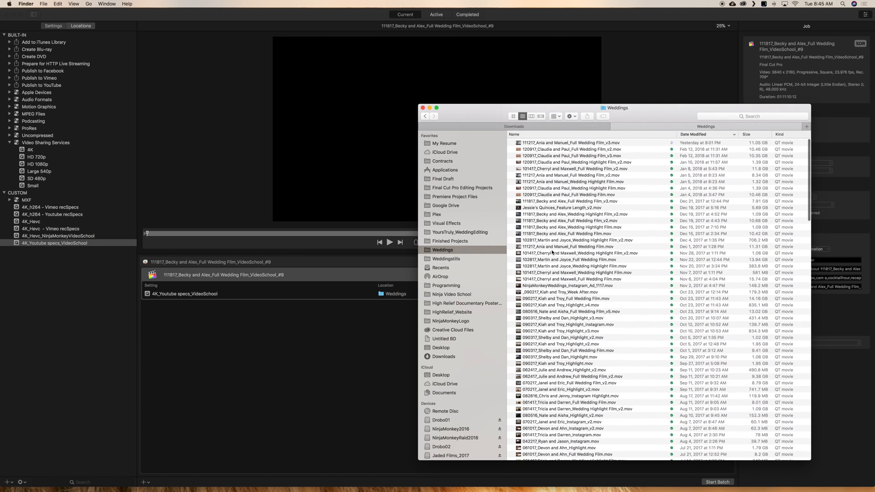
{"action": "left_click", "coordinate": [582, 144]}
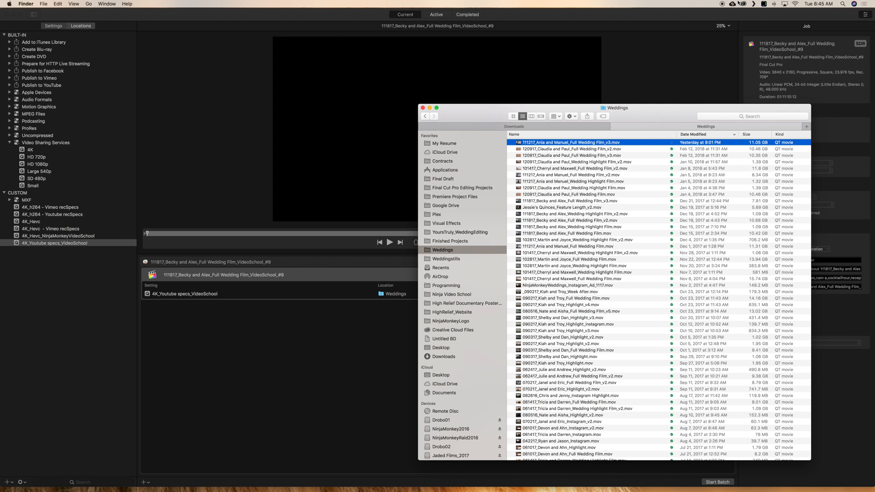
Step: Check the output's Weddings location in Compressor and the Google Drive upload status, ending back in Compressor
{"action": "left_click", "coordinate": [377, 346]}
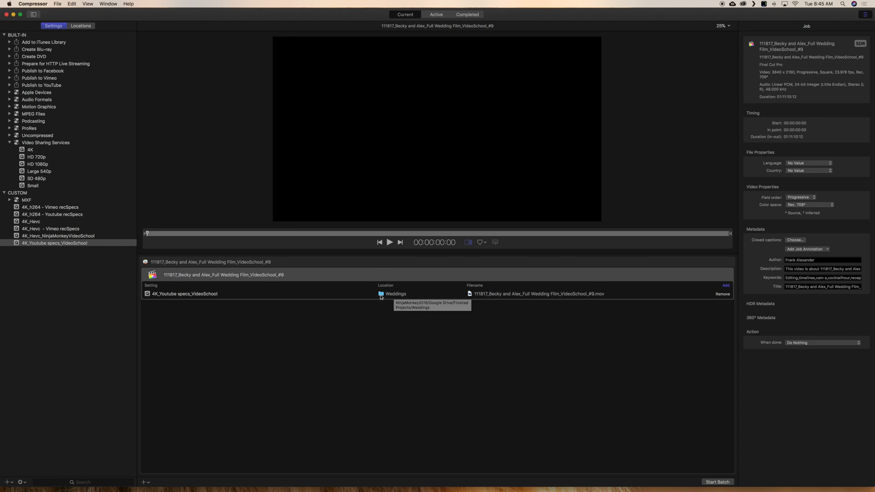
{"action": "key", "text": "super+Tab"}
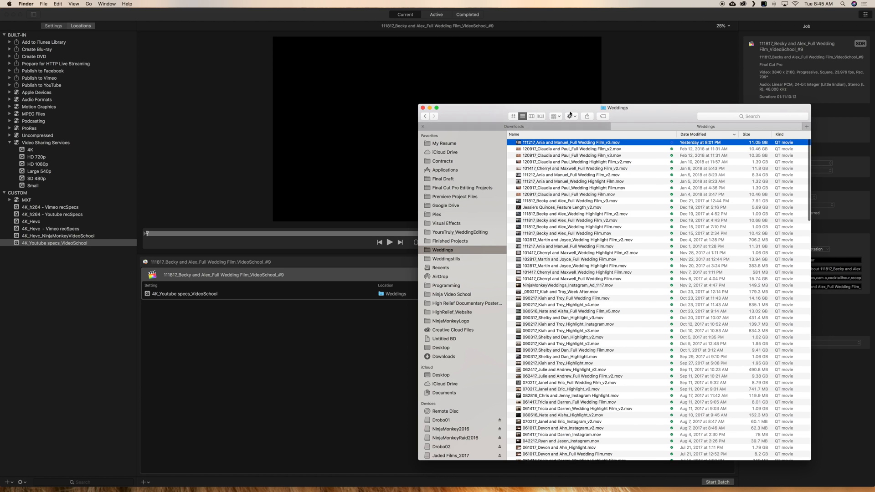
{"action": "left_click", "coordinate": [733, 4]}
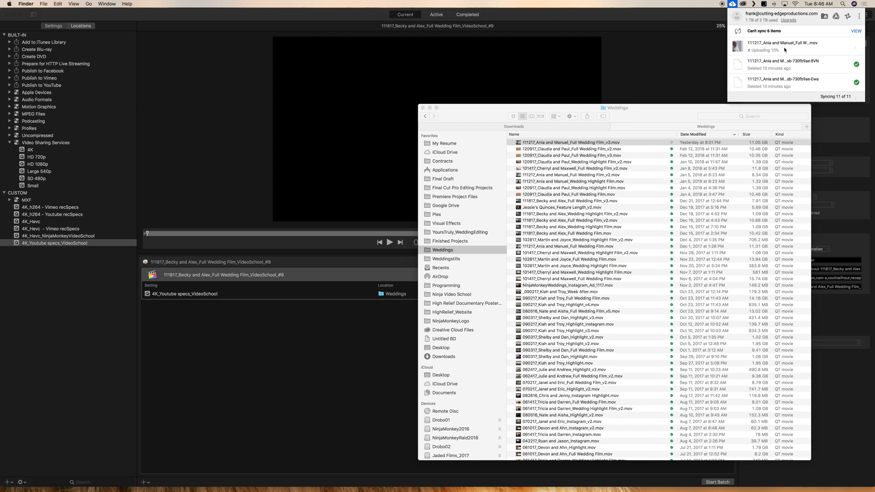
{"action": "left_click", "coordinate": [655, 40]}
{"action": "left_click", "coordinate": [654, 41]}
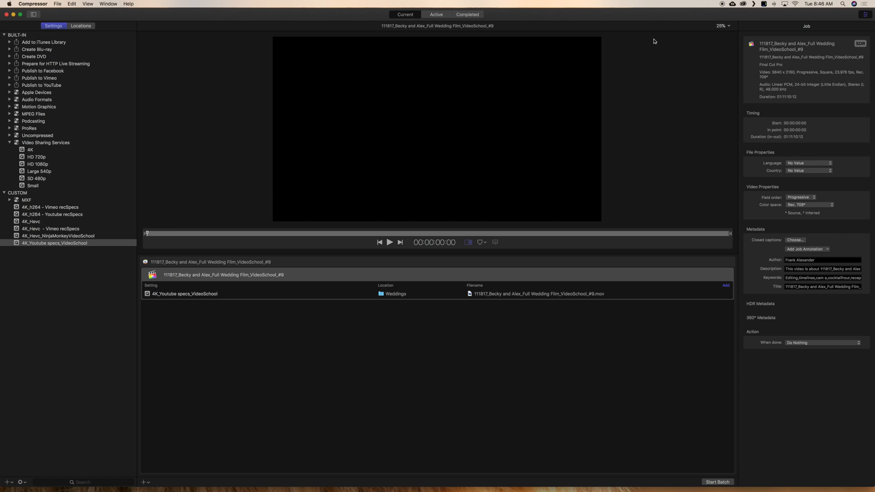
Step: Switch to Finder, open the Final Cut Pro Editing Projects folder and select the most recently modified library to examine its size
{"action": "key", "text": "super+Tab"}
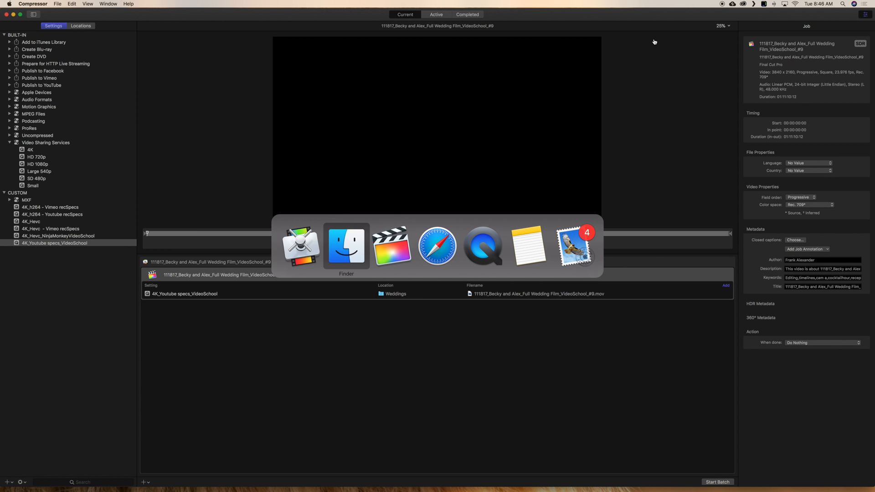
{"action": "key", "text": "super+Tab"}
{"action": "key", "text": "super+Tab"}
{"action": "key", "text": "super+Tab"}
{"action": "key", "text": "super+Tab"}
{"action": "key", "text": "super+Tab"}
{"action": "key", "text": "super+Tab"}
{"action": "key", "text": "super+Tab"}
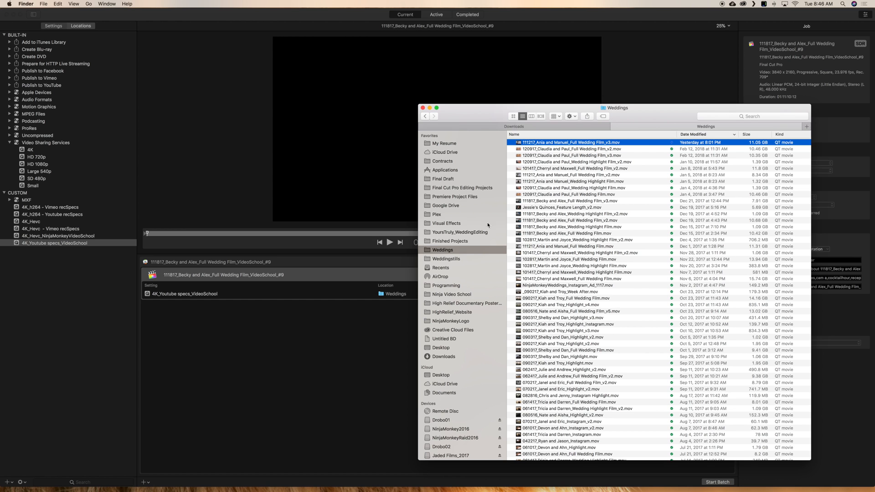
{"action": "left_click", "coordinate": [454, 188]}
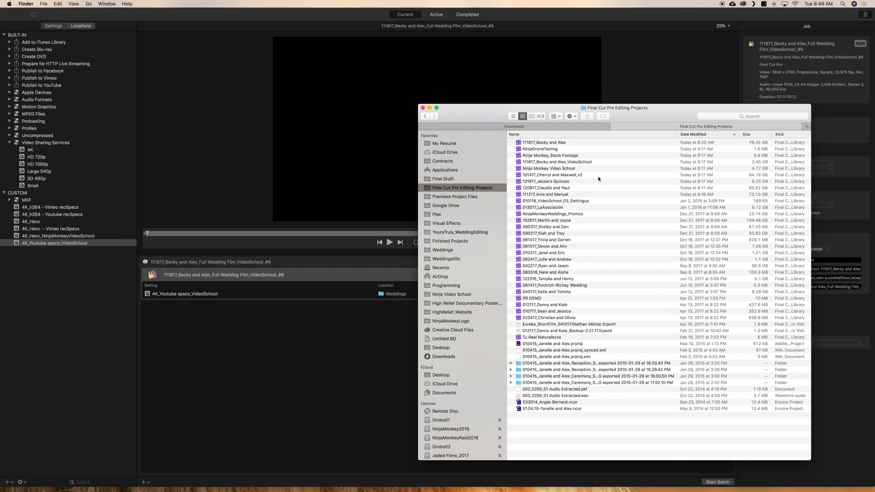
{"action": "left_click", "coordinate": [758, 143]}
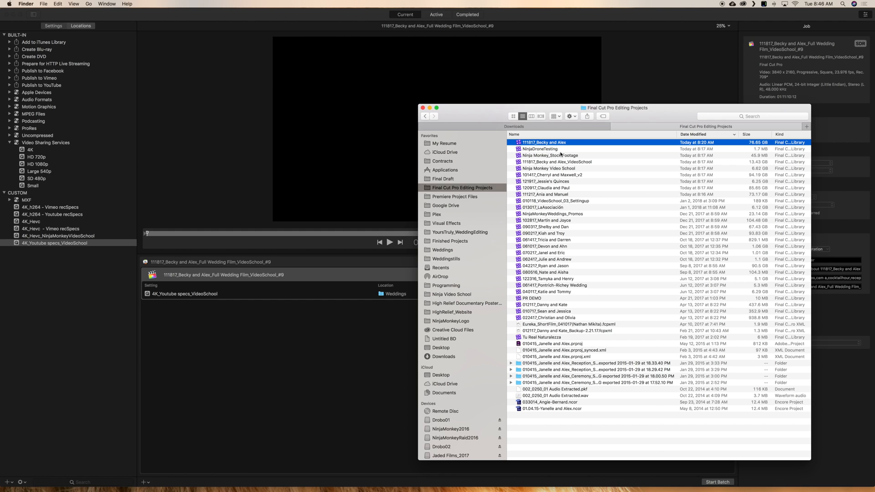
Step: Examine the sizes of the FCPXML files in the Premiere Project Files folder, then reopen Final Cut Pro Editing Projects before returning to Compressor
{"action": "left_click", "coordinate": [475, 198]}
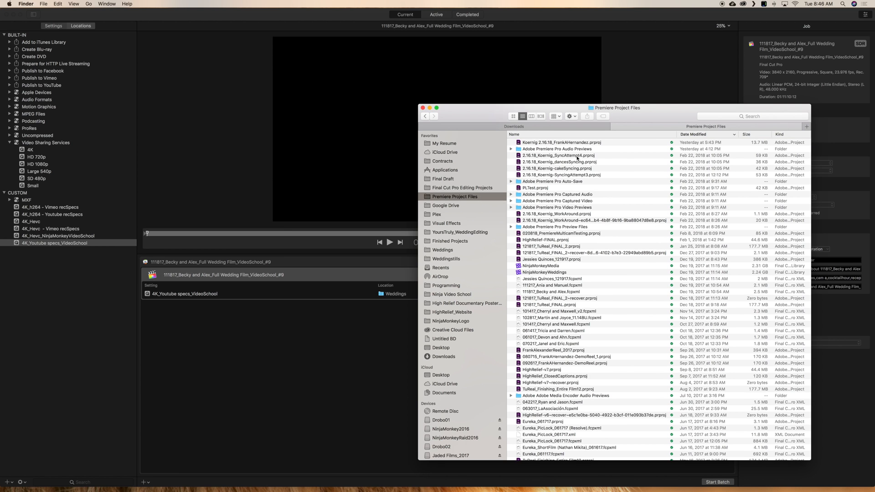
{"action": "scroll", "coordinate": [573, 168], "scroll_direction": "down", "scroll_amount": 5}
{"action": "scroll", "coordinate": [573, 168], "scroll_direction": "up", "scroll_amount": 5}
{"action": "scroll", "coordinate": [569, 337], "scroll_direction": "down", "scroll_amount": 2}
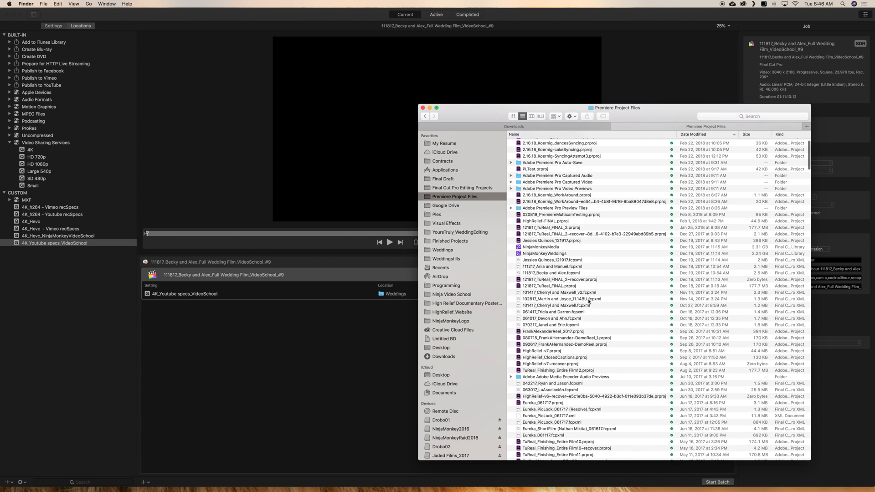
{"action": "left_click", "coordinate": [625, 293]}
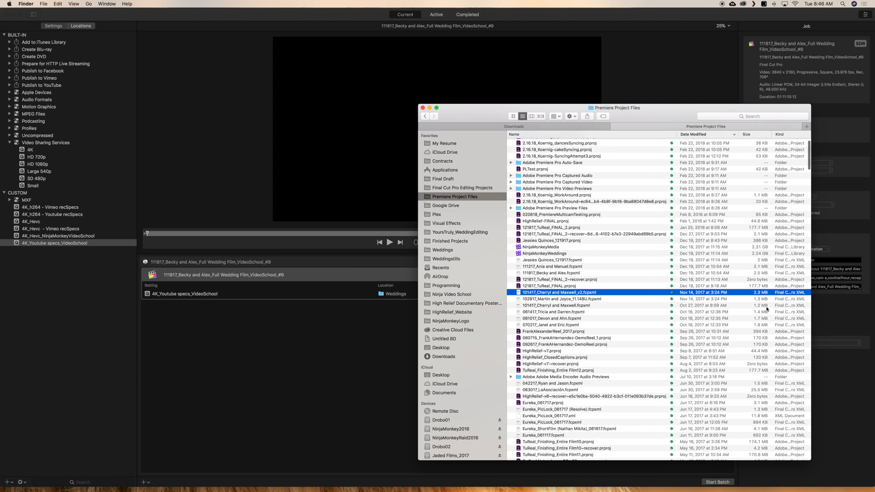
{"action": "left_click", "coordinate": [761, 326]}
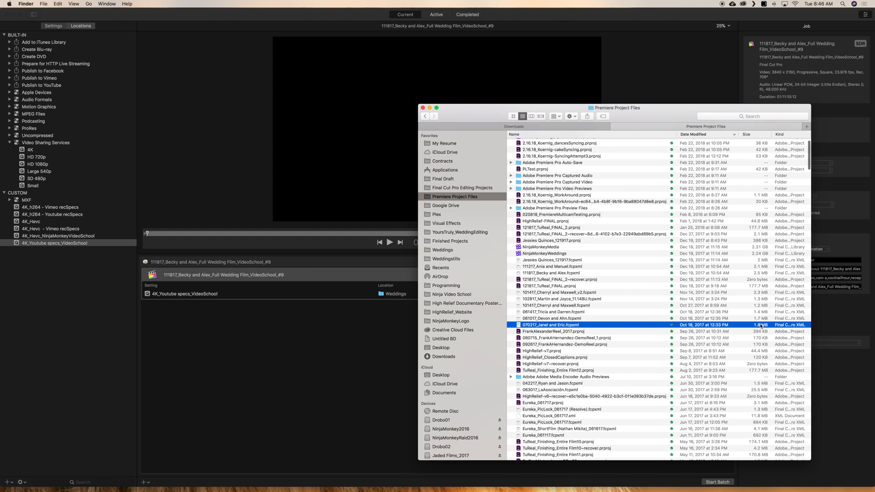
{"action": "left_click", "coordinate": [575, 299]}
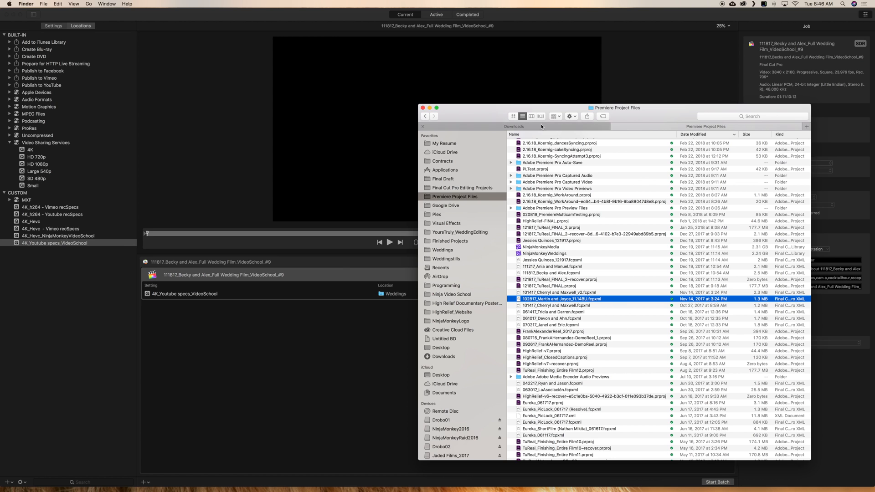
{"action": "left_click", "coordinate": [478, 188]}
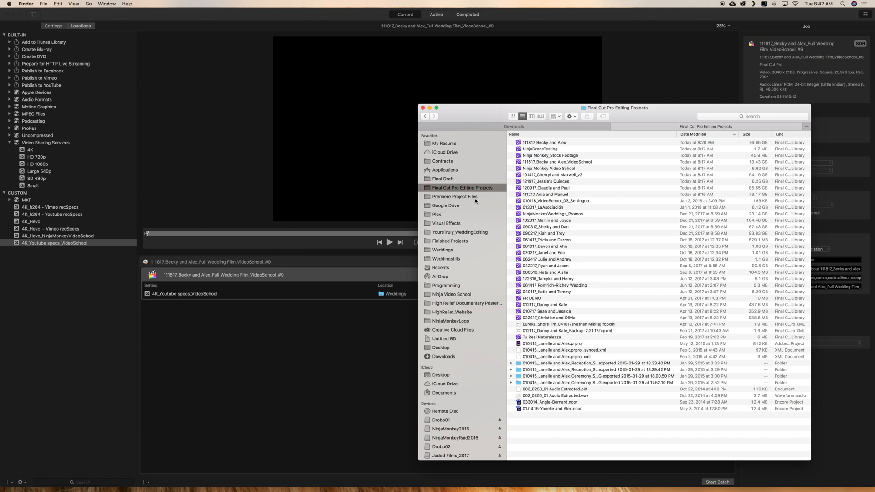
{"action": "left_click", "coordinate": [401, 394]}
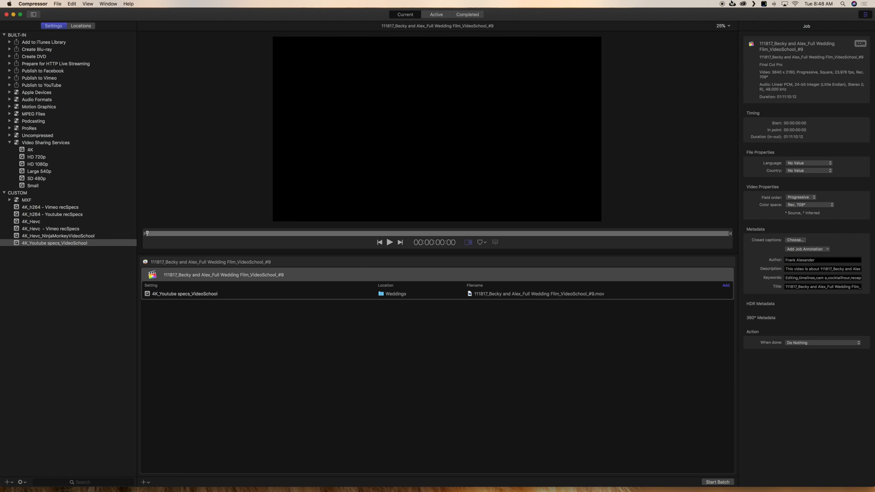
Step: Switch to Safari and open Vimeo's video upload page
{"action": "key", "text": "super+Tab"}
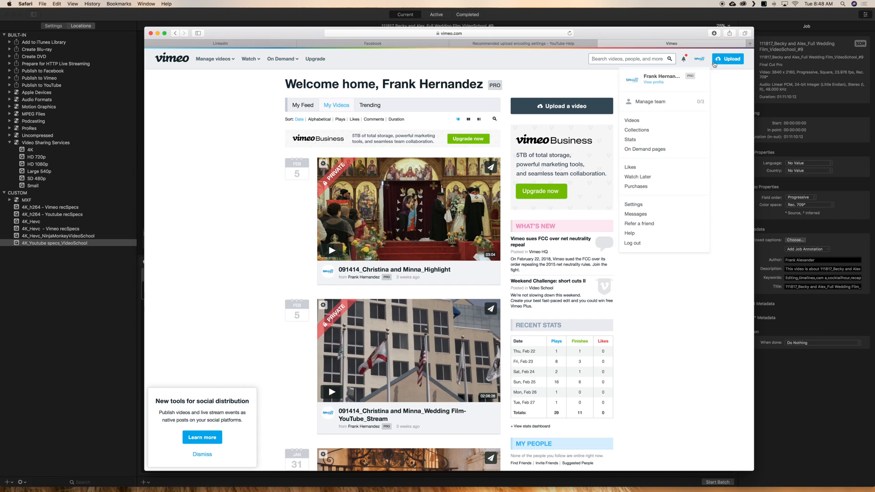
{"action": "left_click", "coordinate": [729, 60]}
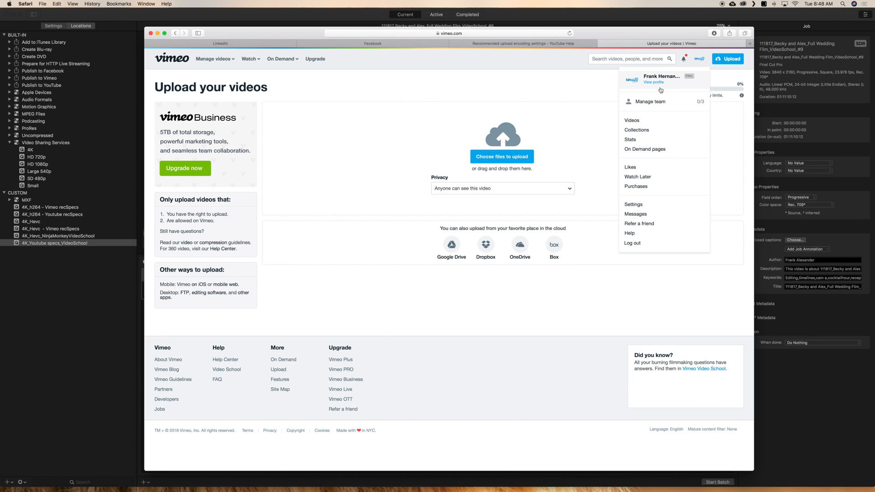
{"action": "left_click", "coordinate": [502, 157]}
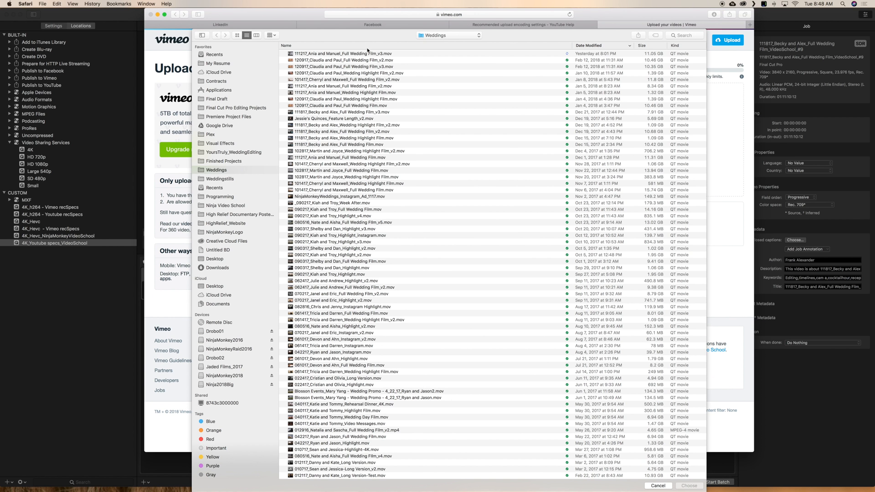
{"action": "left_click", "coordinate": [356, 54]}
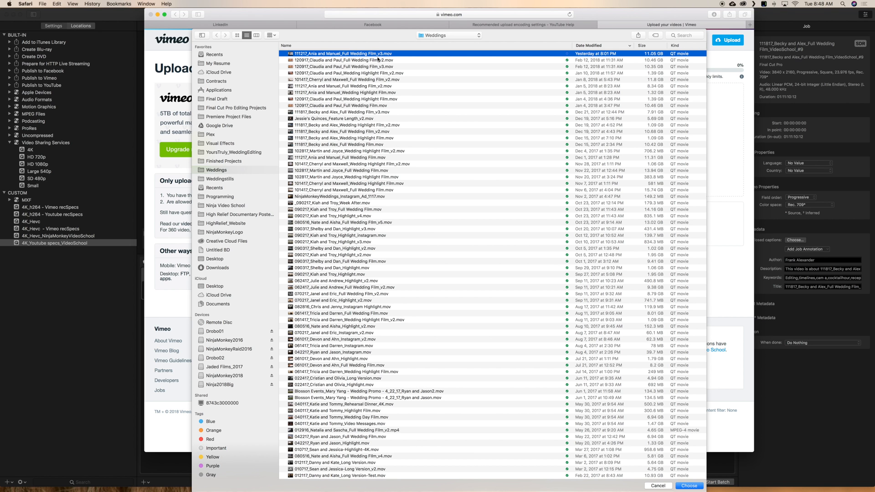
{"action": "left_click", "coordinate": [667, 486]}
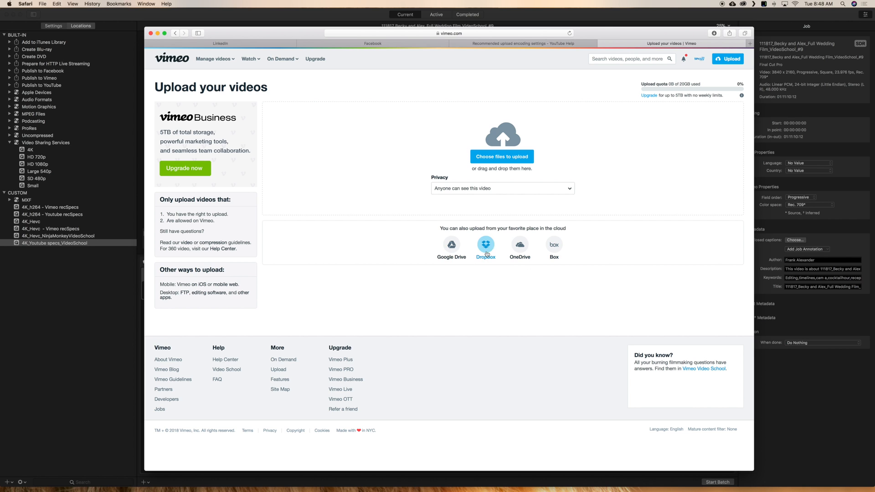
Step: Search Google Drive's videos by the bride's first name and upload the couple's Full Wedding Film_v2.mov to Vimeo
{"action": "left_click", "coordinate": [451, 246]}
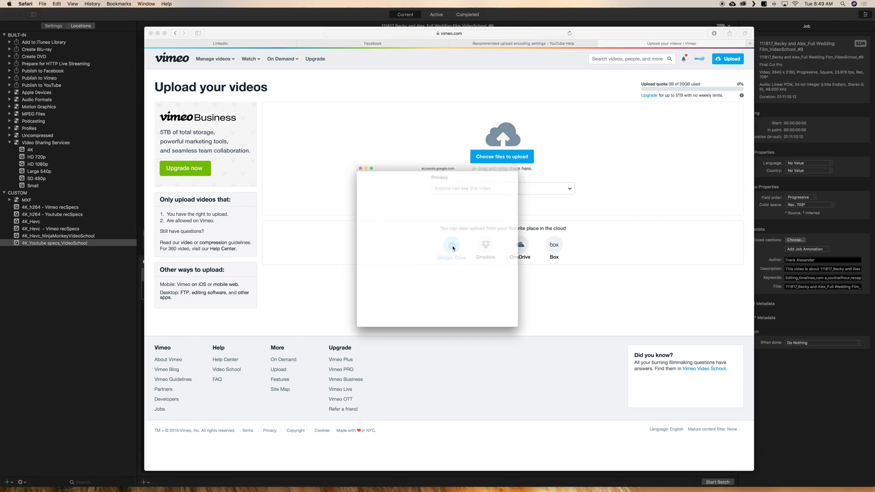
{"action": "left_click", "coordinate": [348, 177]}
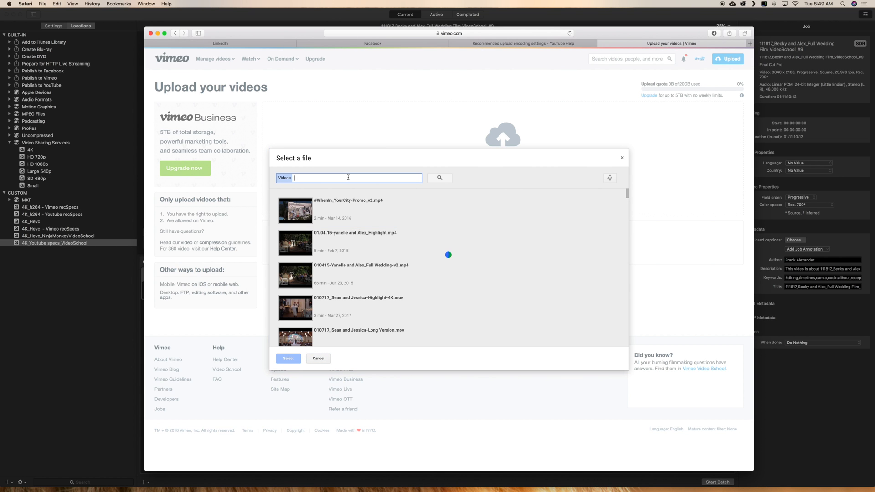
{"action": "type", "text": "ania"}
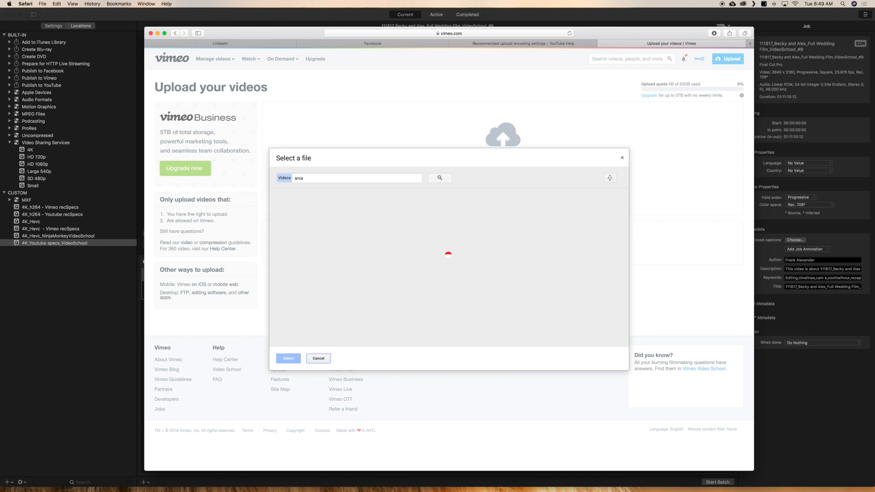
{"action": "left_click", "coordinate": [364, 246]}
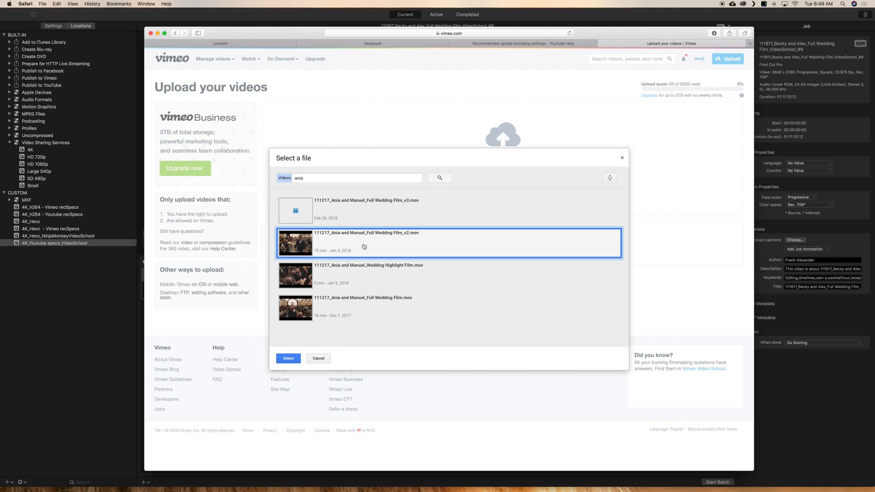
{"action": "left_click", "coordinate": [288, 358]}
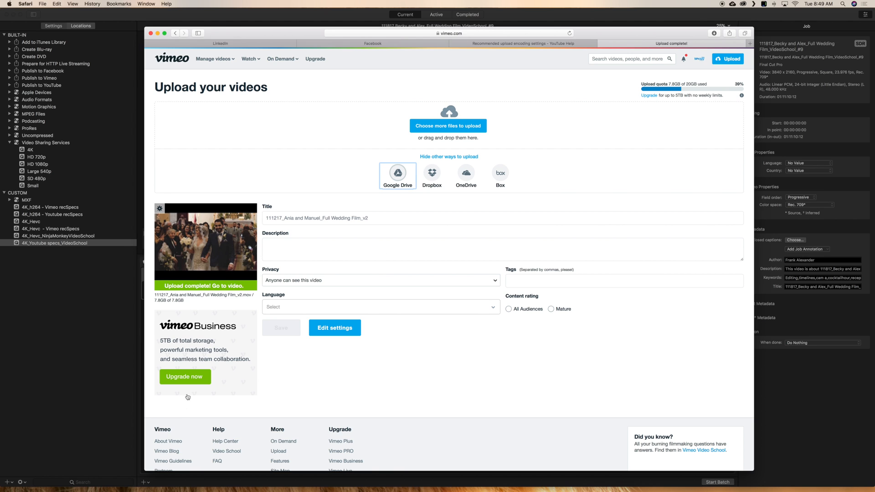
Step: Set the uploaded video's privacy to "Only I can see this video" and follow the link to the video
{"action": "left_click", "coordinate": [338, 281]}
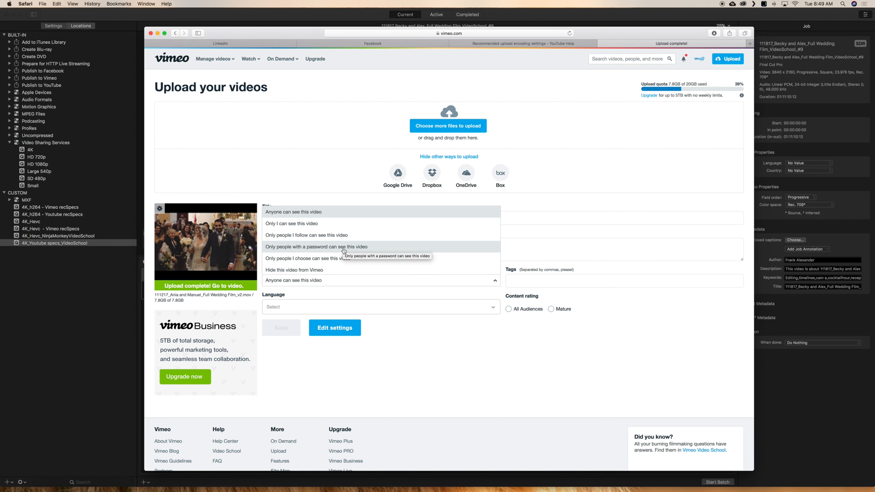
{"action": "left_click", "coordinate": [335, 269]}
{"action": "left_click", "coordinate": [318, 281]}
{"action": "left_click", "coordinate": [309, 224]}
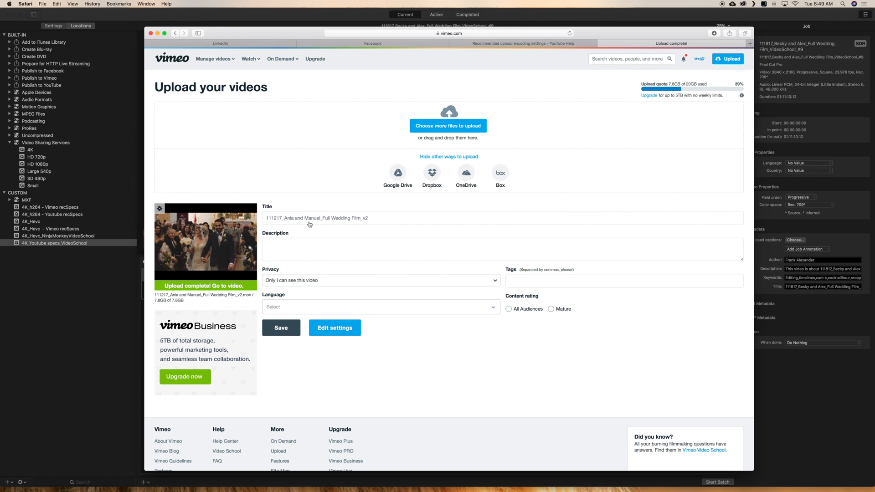
{"action": "left_click", "coordinate": [223, 286]}
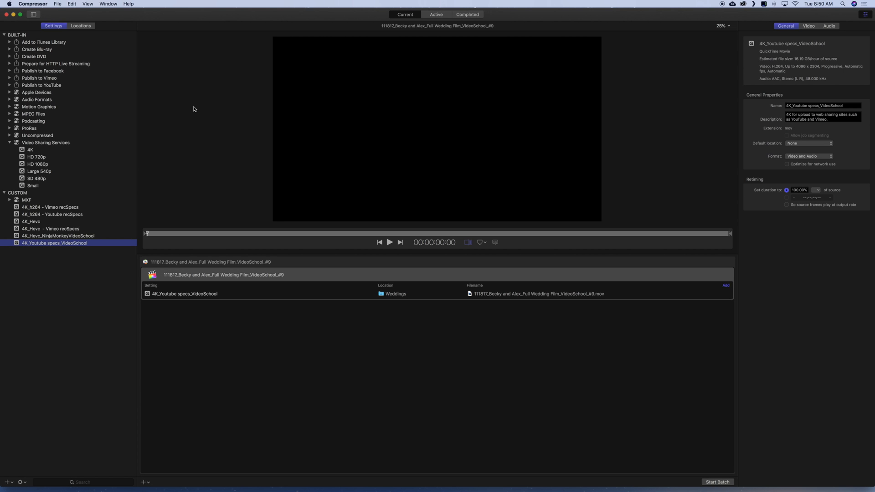
Step: Switch to Final Cut Pro and move the playhead to about 45 seconds in the Full Wedding Film_VideoSchool_#9 timeline
{"action": "key", "text": "super+Tab"}
{"action": "key", "text": "Tab"}
{"action": "key", "text": "Tab"}
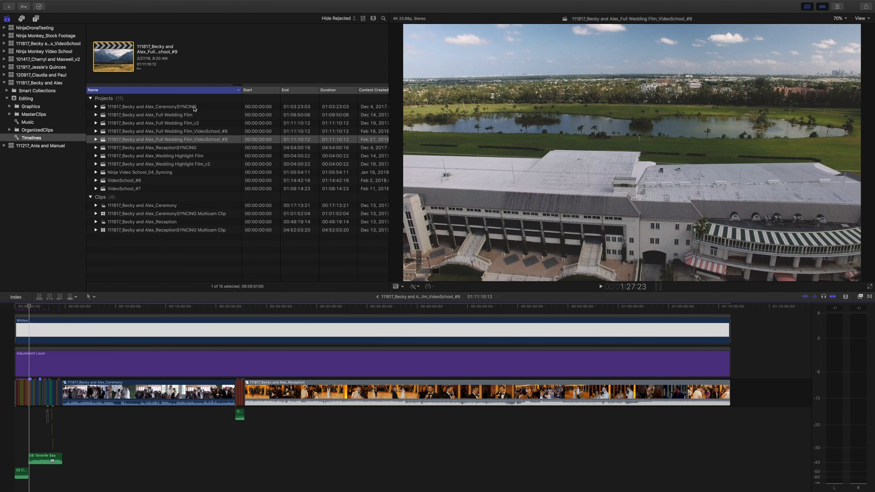
{"action": "left_click", "coordinate": [29, 312]}
{"action": "left_click_drag", "start_coordinate": [29, 312], "coordinate": [23, 309]}
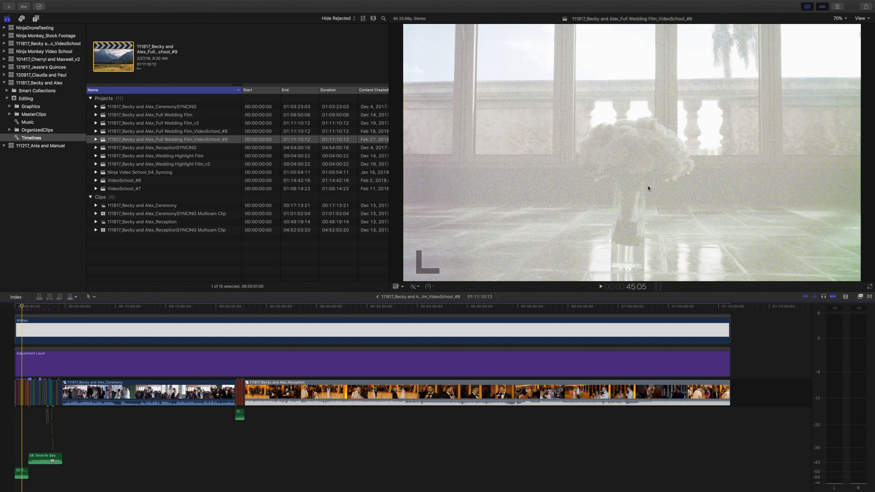